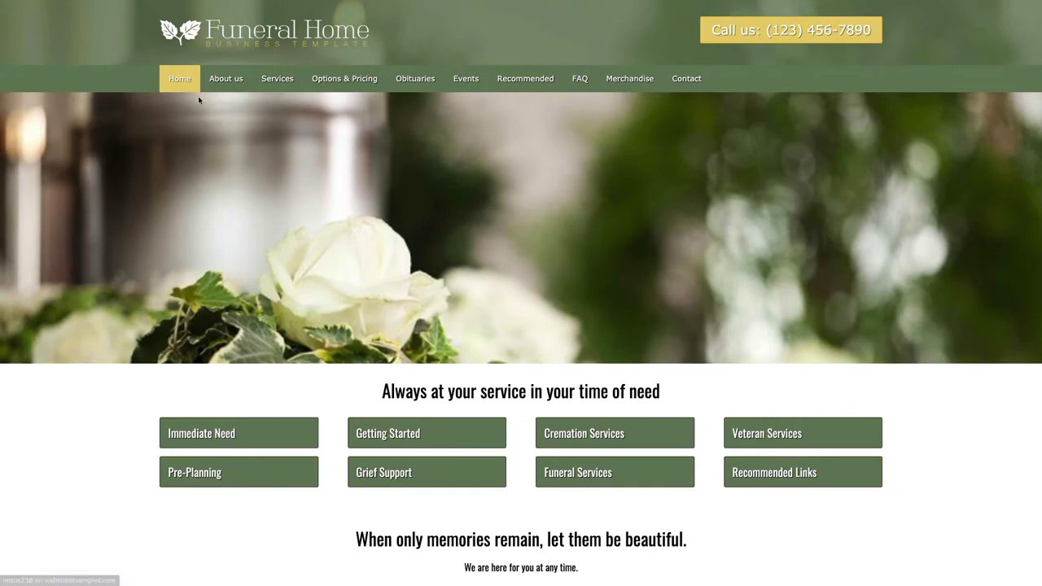
Step: Scroll around the empty Installed Plugins list to confirm no plugins are installed
{"action": "mouse_move", "coordinate": [224, 78]}
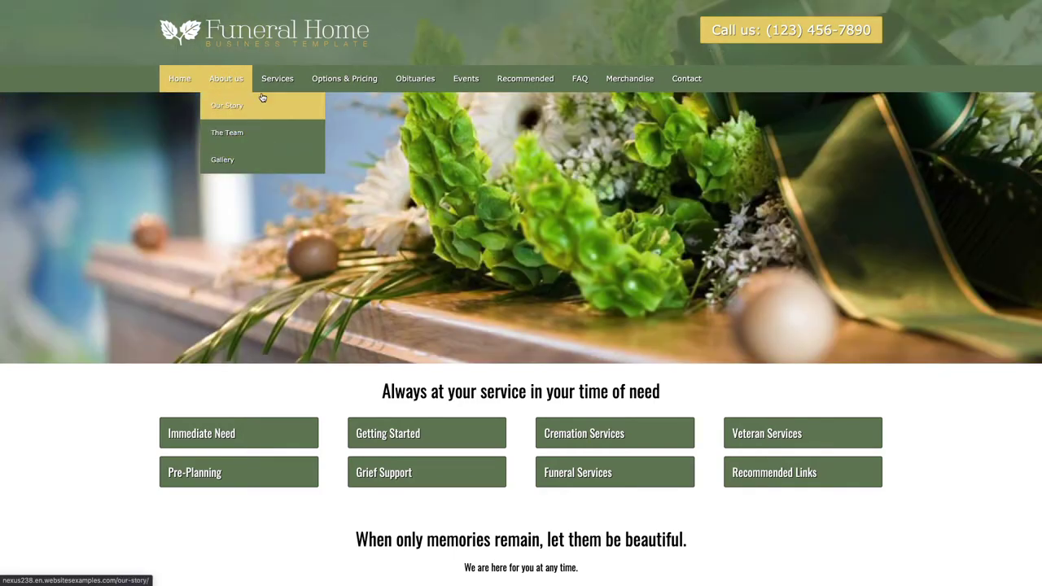
{"action": "mouse_move", "coordinate": [282, 75]}
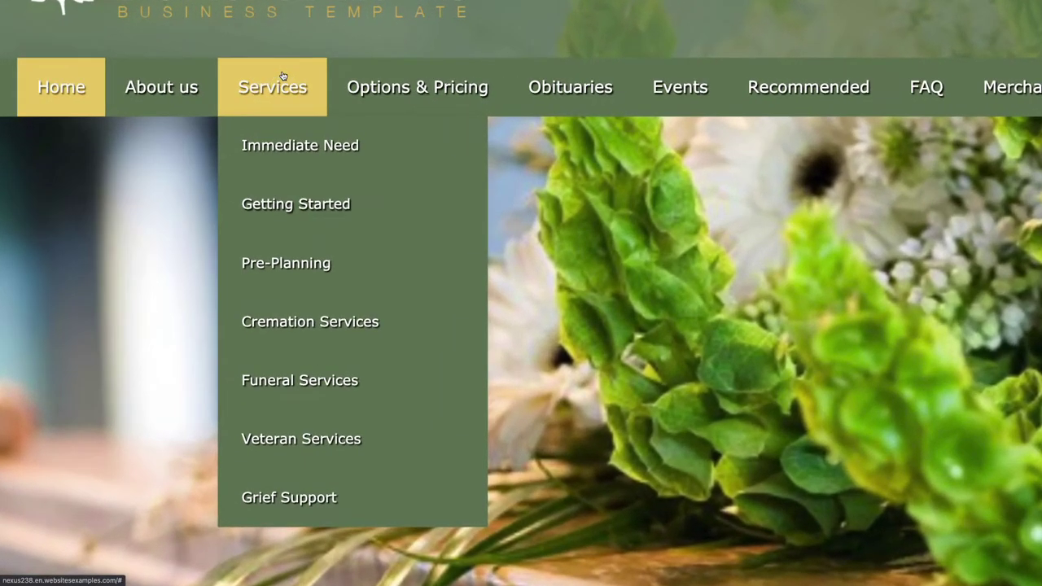
{"action": "scroll", "coordinate": [283, 76], "scroll_direction": "up", "scroll_amount": 2}
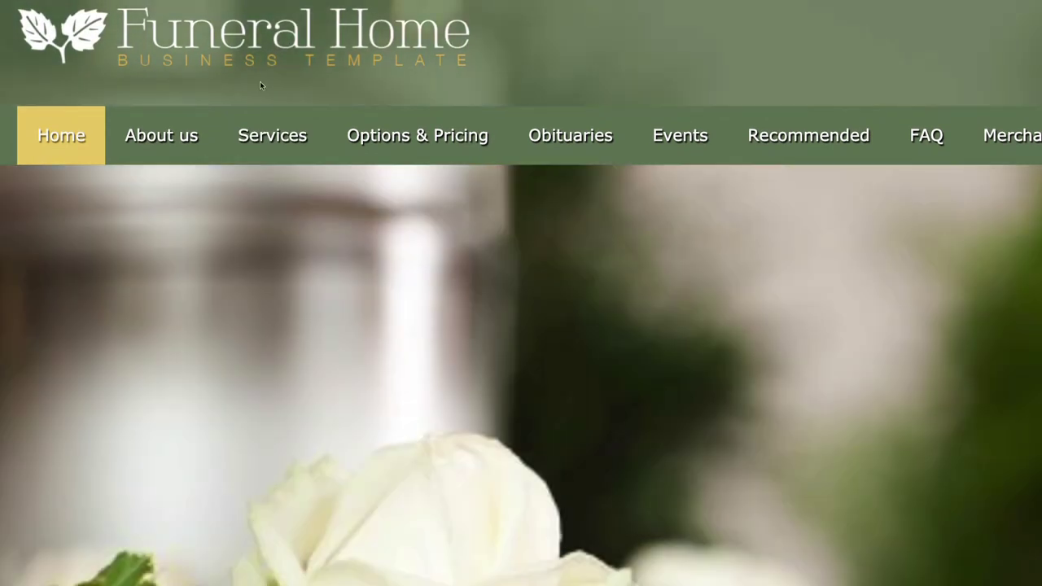
{"action": "mouse_move", "coordinate": [271, 140]}
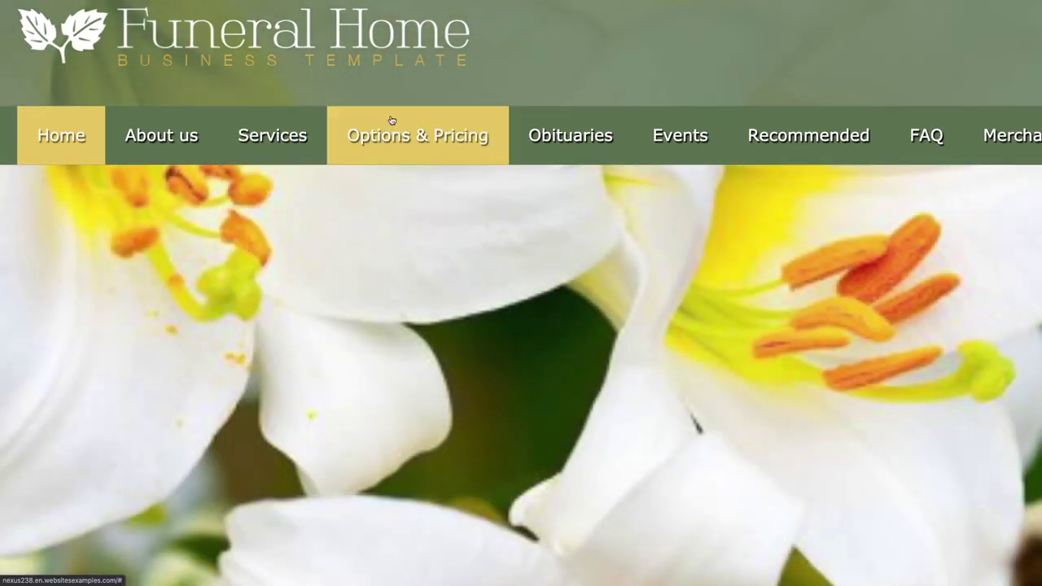
{"action": "mouse_move", "coordinate": [392, 128]}
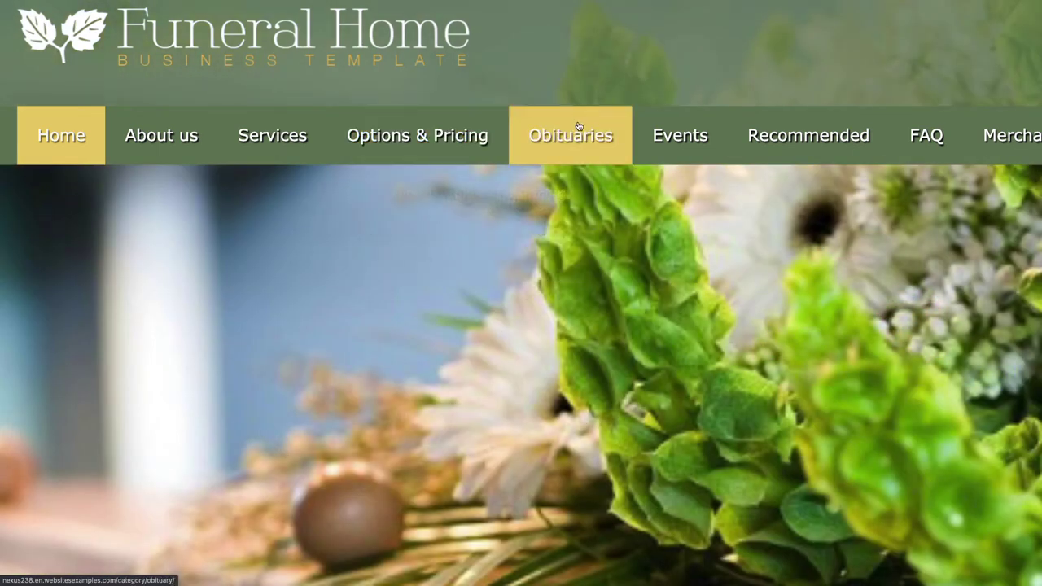
{"action": "scroll", "coordinate": [538, 143], "scroll_direction": "right", "scroll_amount": 5}
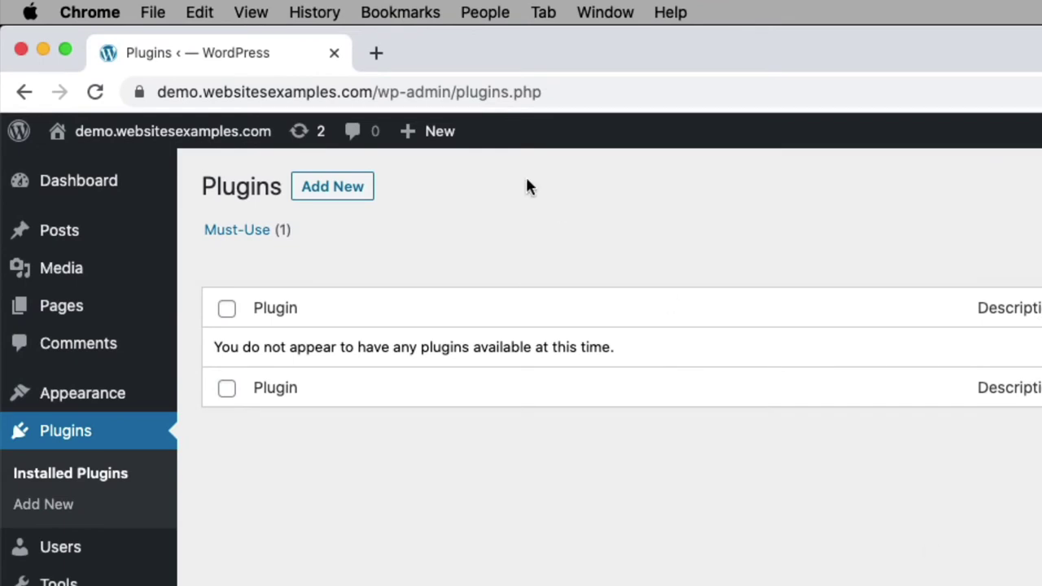
Step: Change the site address to end in /wp-login.php and load the login page
{"action": "left_click", "coordinate": [340, 90]}
{"action": "left_click", "coordinate": [327, 92]}
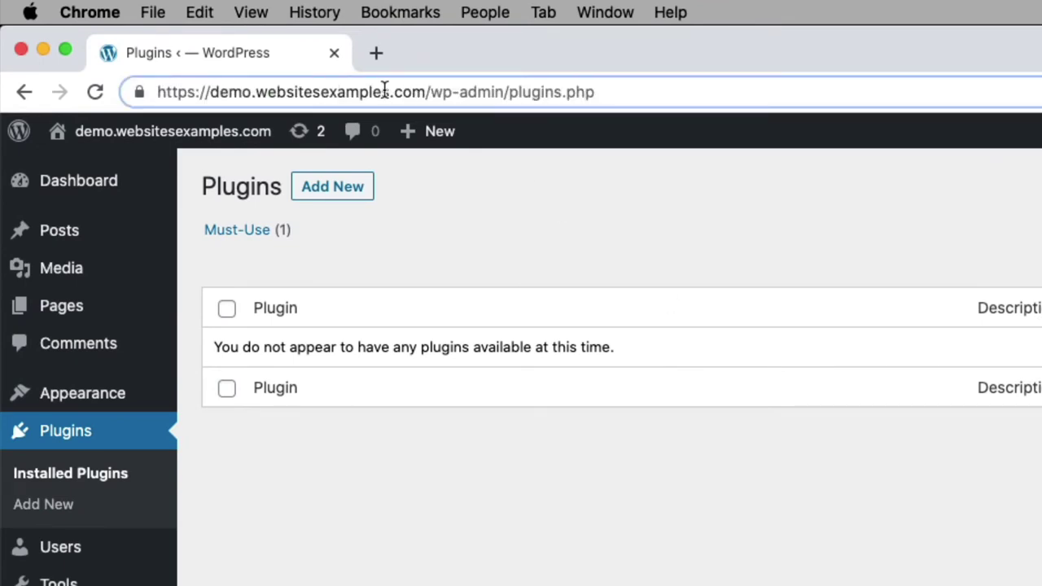
{"action": "left_click_drag", "start_coordinate": [195, 92], "coordinate": [85, 98]}
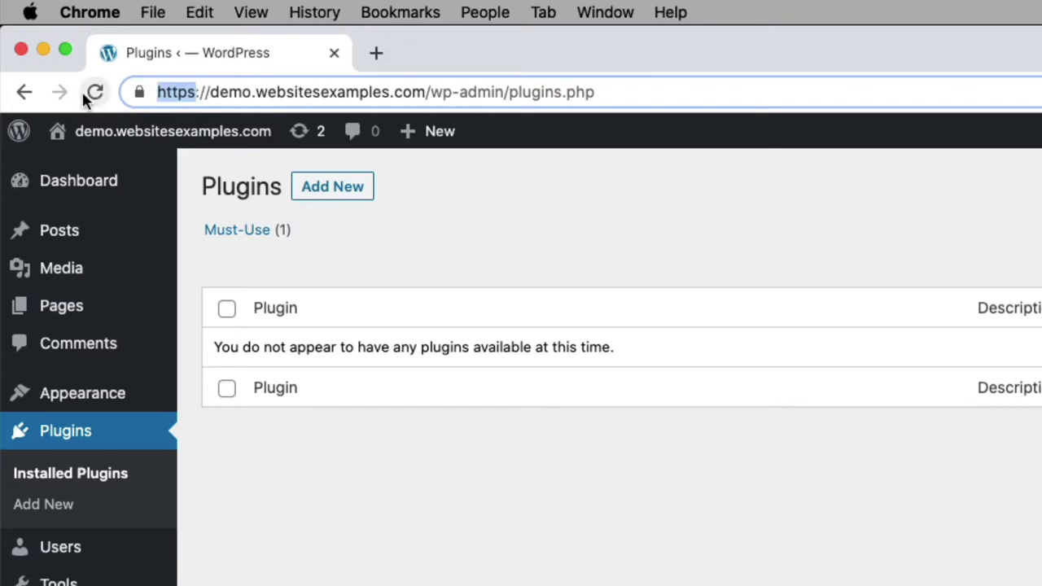
{"action": "type", "text": "wp-login;"}
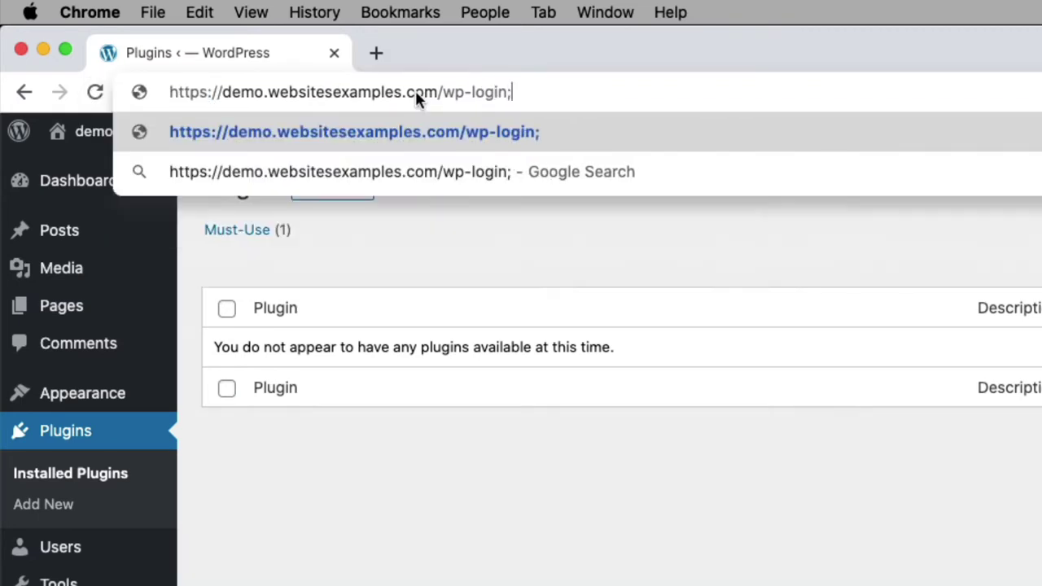
{"action": "key", "text": "BackSpace"}
{"action": "type", "text": ".php"}
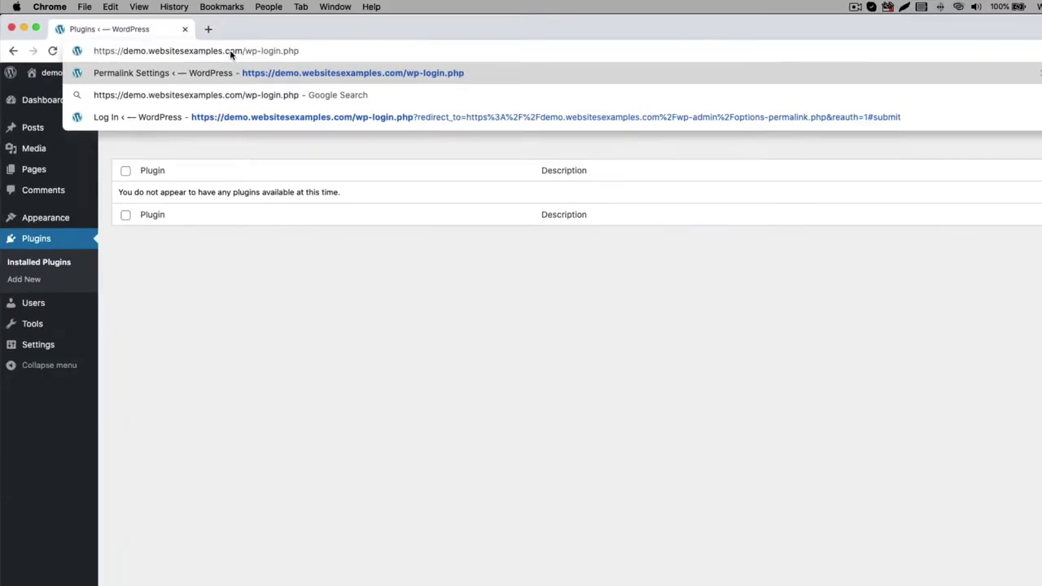
{"action": "key", "text": "Return"}
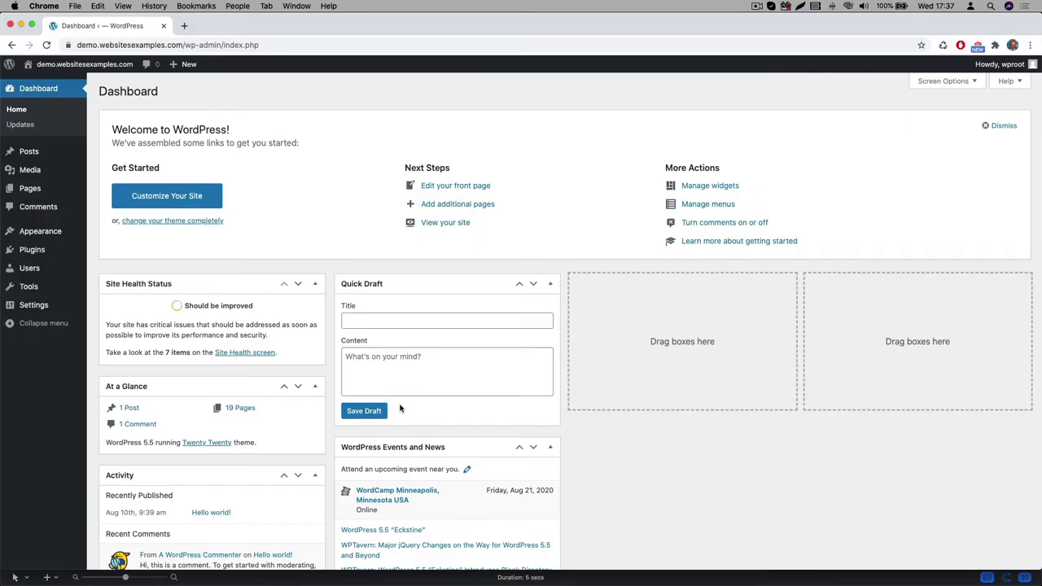
Step: Open Appearance > Themes and highlight the current theme name, Twenty Twenty
{"action": "mouse_move", "coordinate": [49, 235]}
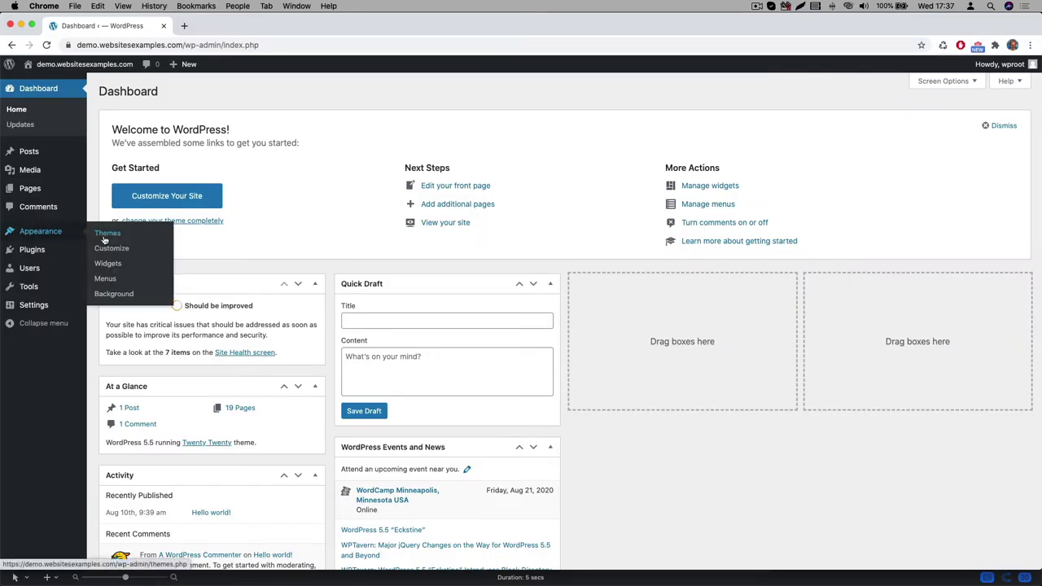
{"action": "left_click", "coordinate": [107, 235]}
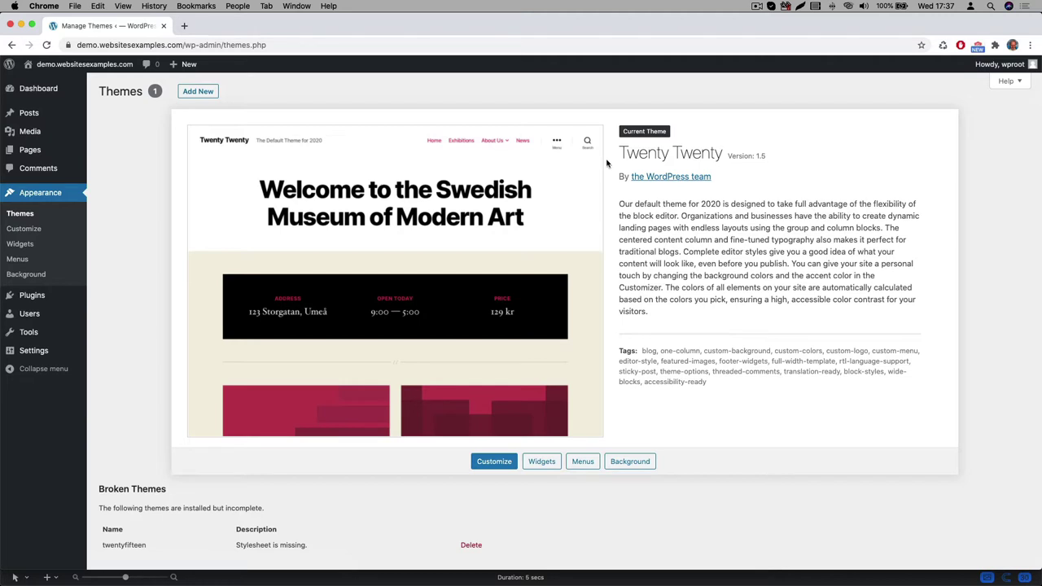
{"action": "left_click_drag", "start_coordinate": [623, 153], "coordinate": [720, 156]}
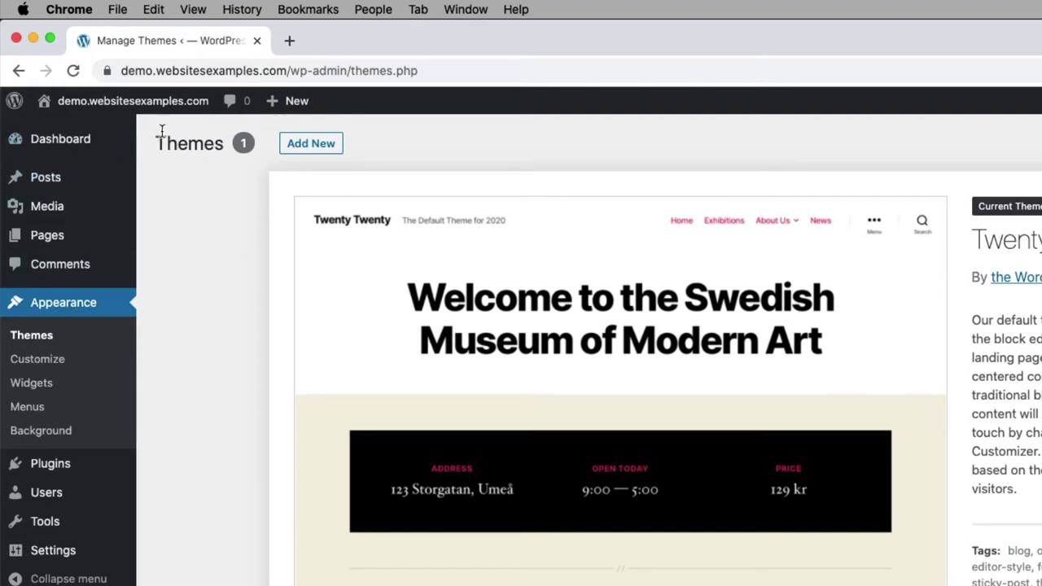
Step: Find the OceanWP theme through a search, install it and activate it
{"action": "left_click", "coordinate": [318, 145]}
{"action": "left_click", "coordinate": [705, 109]}
{"action": "type", "text": "oceanwp"}
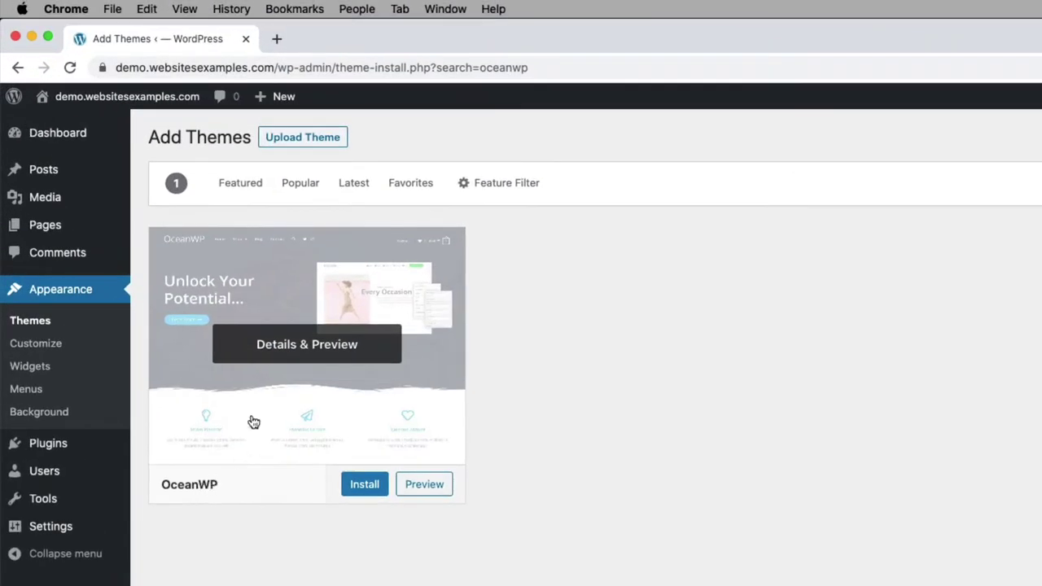
{"action": "left_click", "coordinate": [368, 486]}
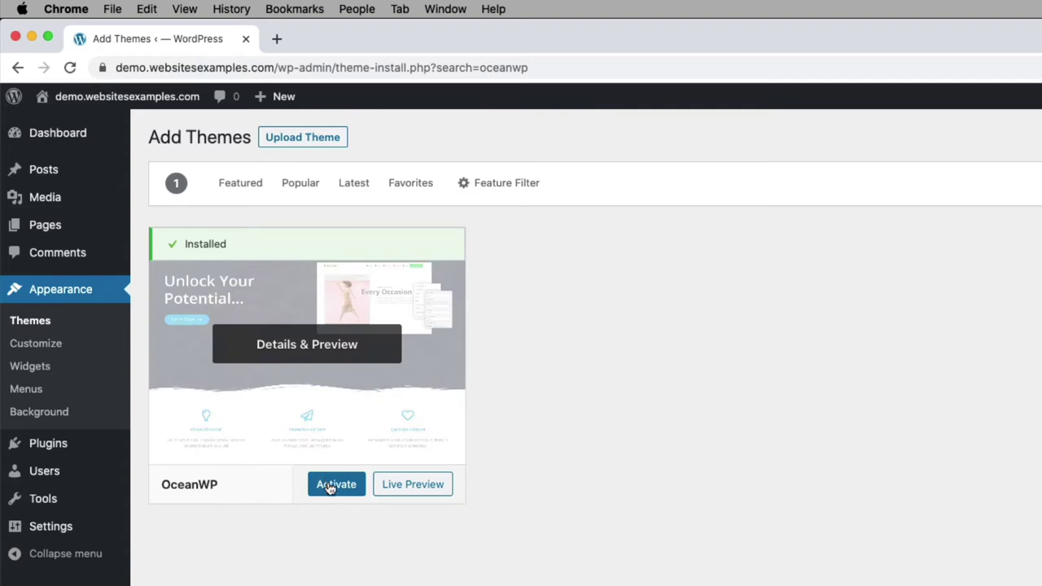
{"action": "left_click", "coordinate": [330, 486]}
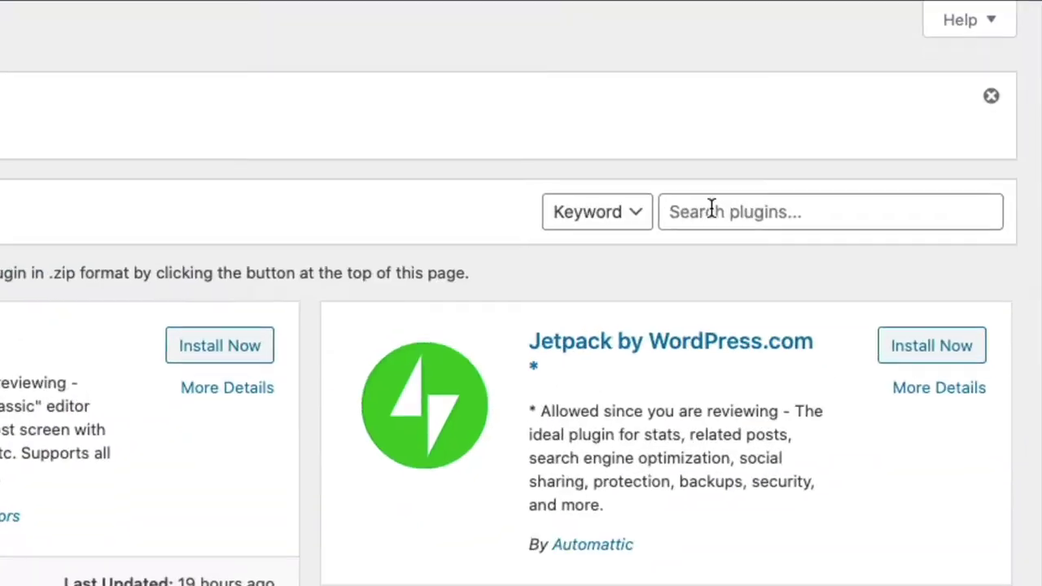
Step: Search plugins for elementor, then install and activate Elementor Page Builder
{"action": "left_click", "coordinate": [895, 164]}
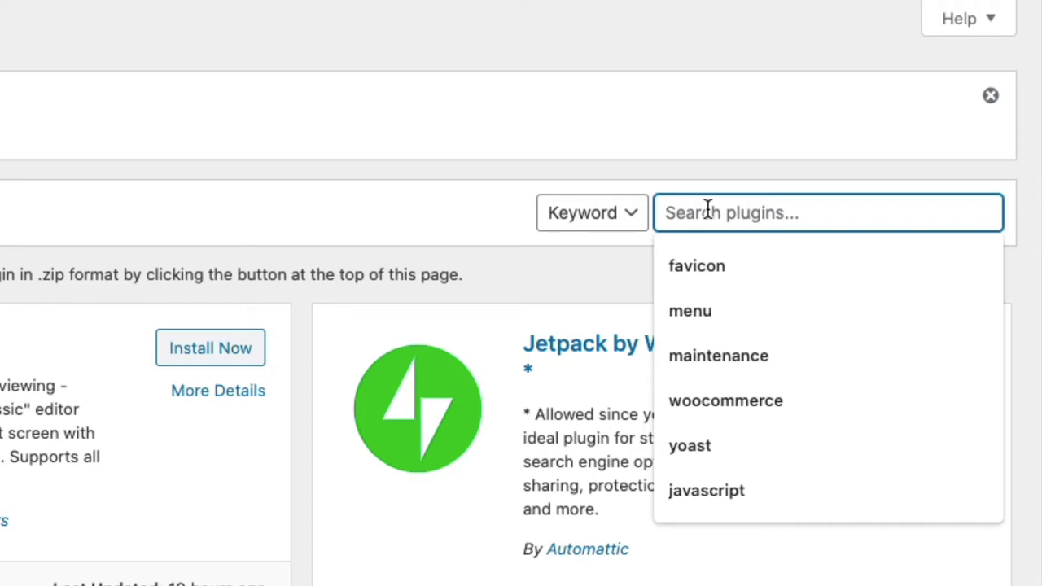
{"action": "type", "text": "elementor"}
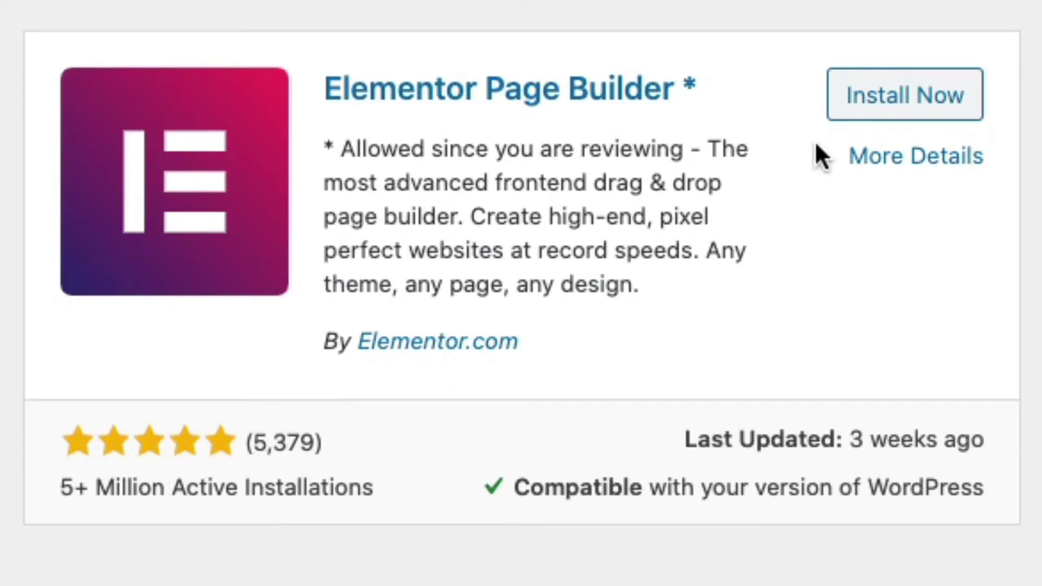
{"action": "left_click", "coordinate": [904, 104]}
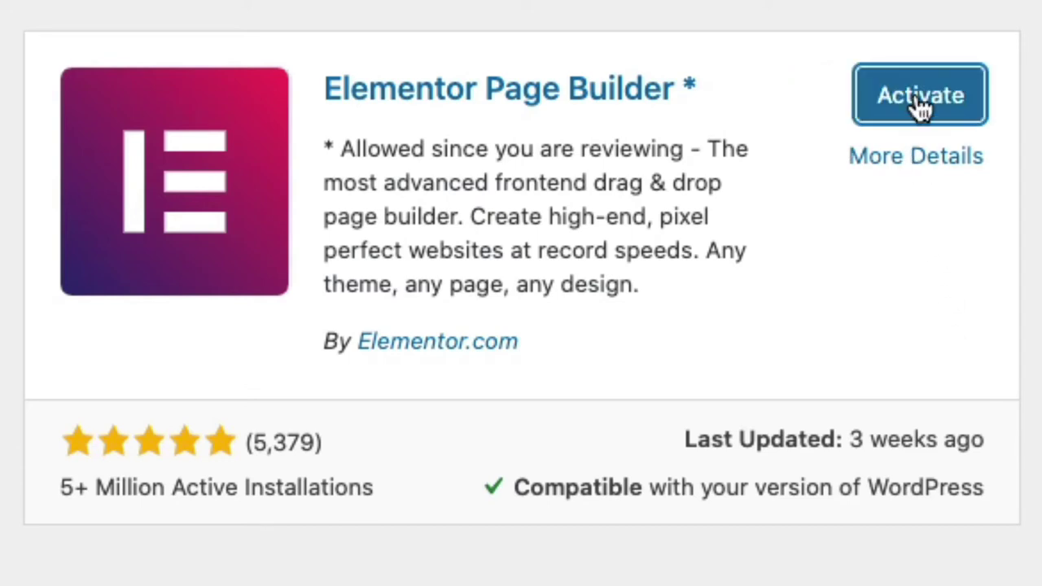
{"action": "left_click", "coordinate": [921, 106]}
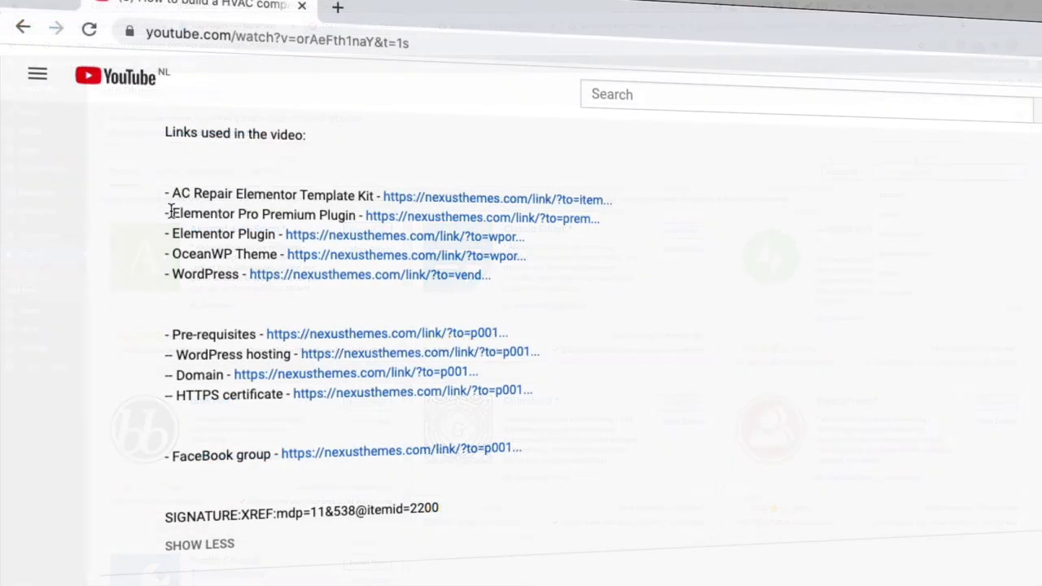
Step: Select the Elementor Pro Premium Plugin link text on the Add Plugins page
{"action": "left_click_drag", "start_coordinate": [171, 214], "coordinate": [354, 216]}
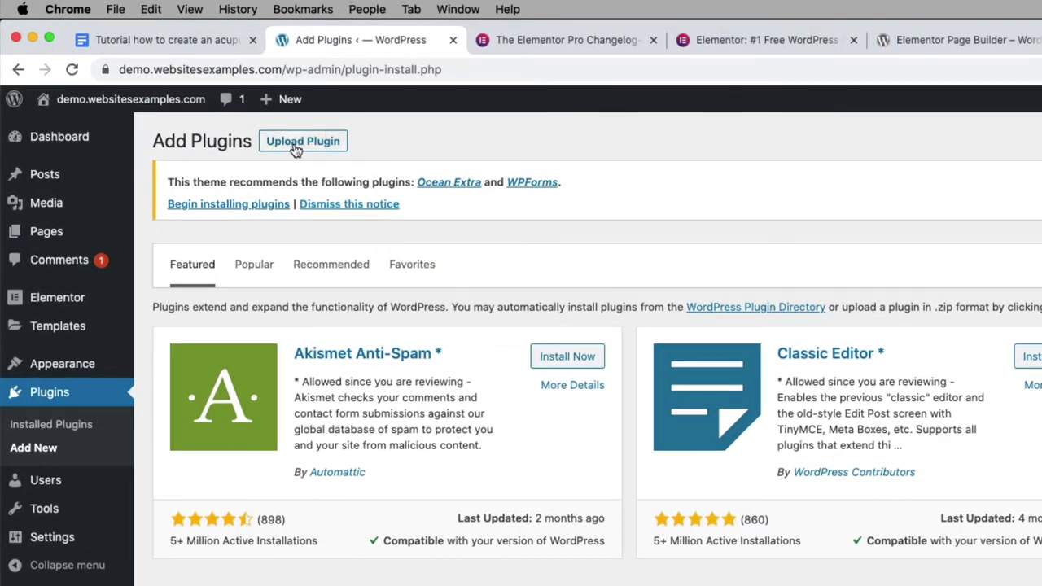
Step: Upload elementor-pro-2.10.3.zip as a plugin, install it and activate Elementor Pro
{"action": "left_click", "coordinate": [298, 143]}
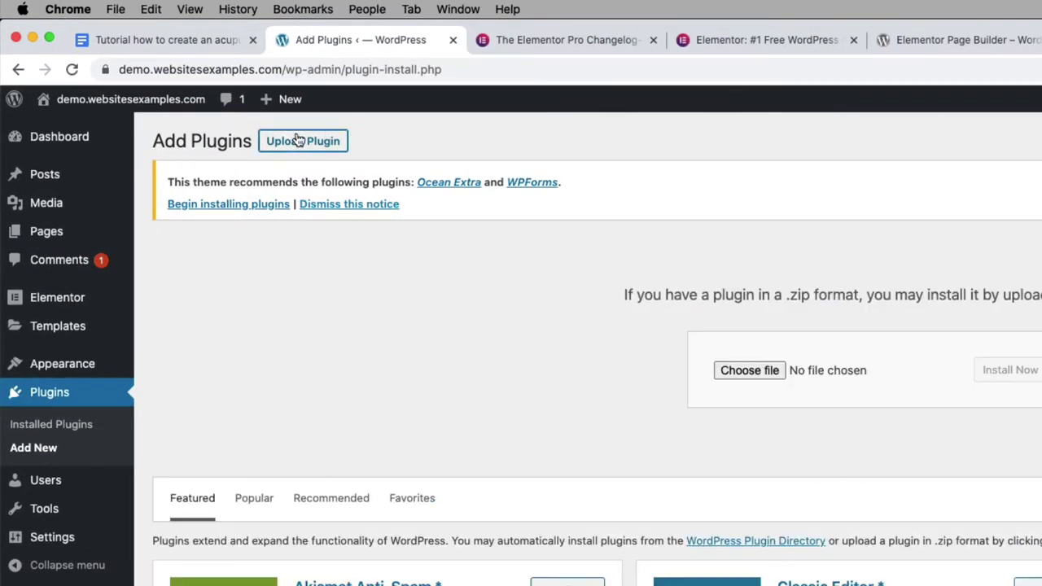
{"action": "left_click", "coordinate": [749, 368]}
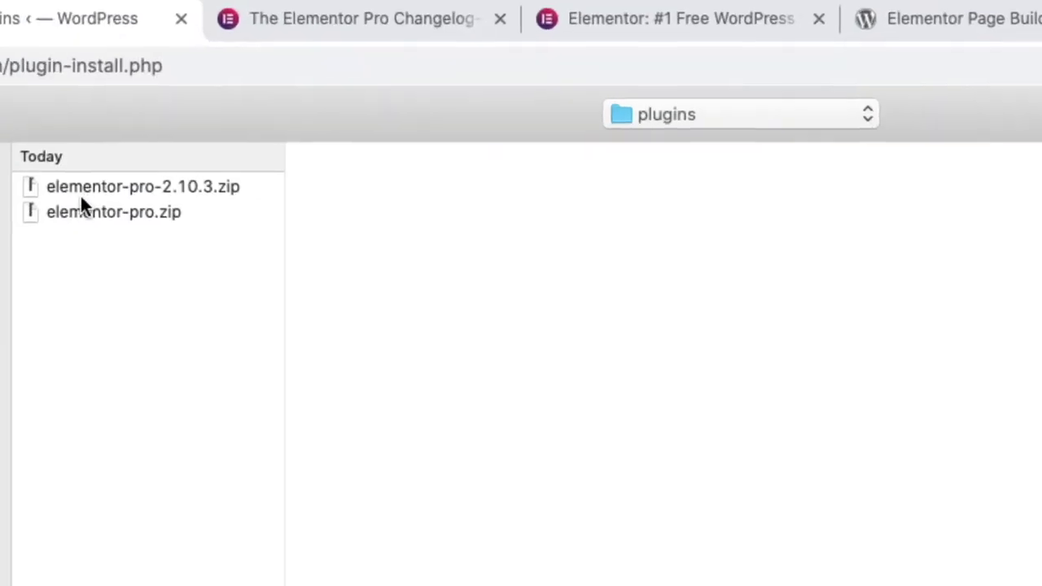
{"action": "left_click", "coordinate": [398, 144]}
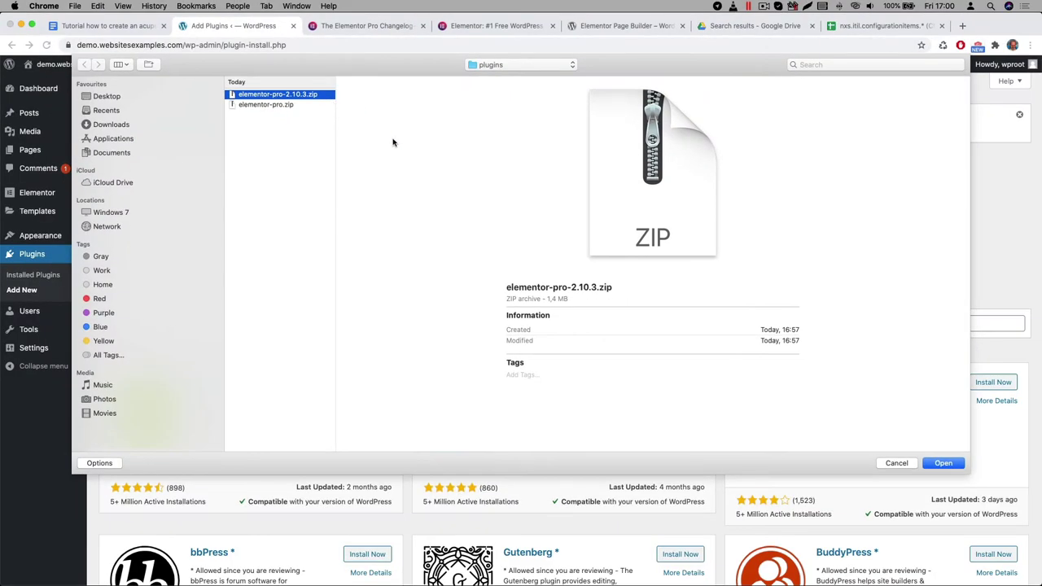
{"action": "key", "text": "Return"}
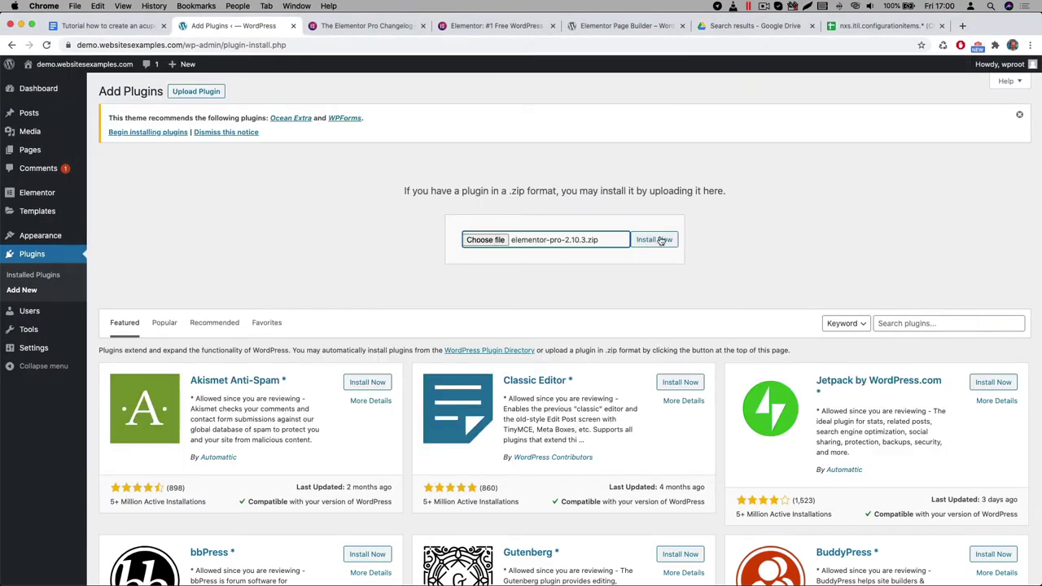
{"action": "left_click", "coordinate": [662, 240]}
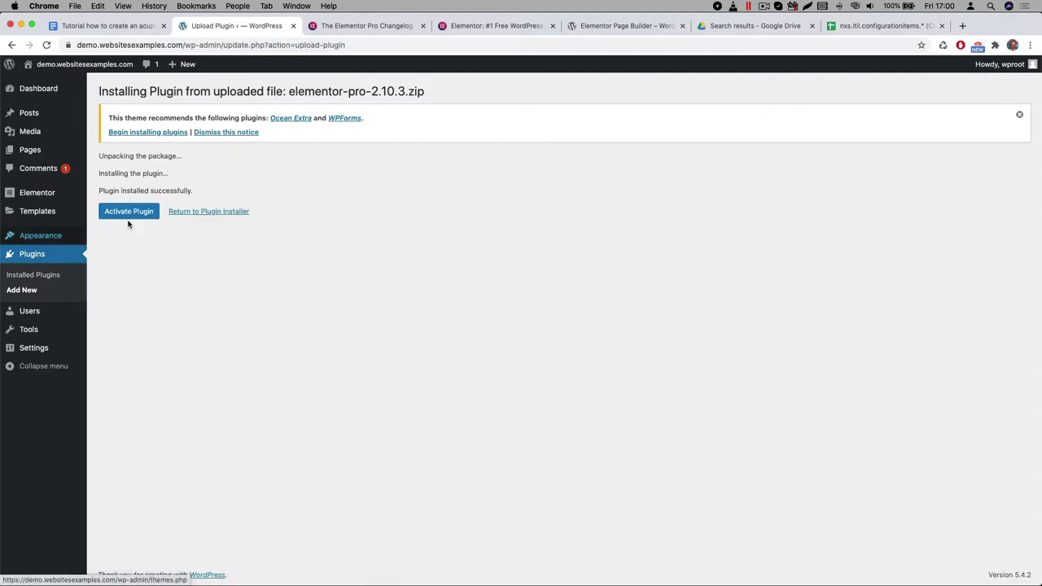
{"action": "left_click", "coordinate": [147, 214]}
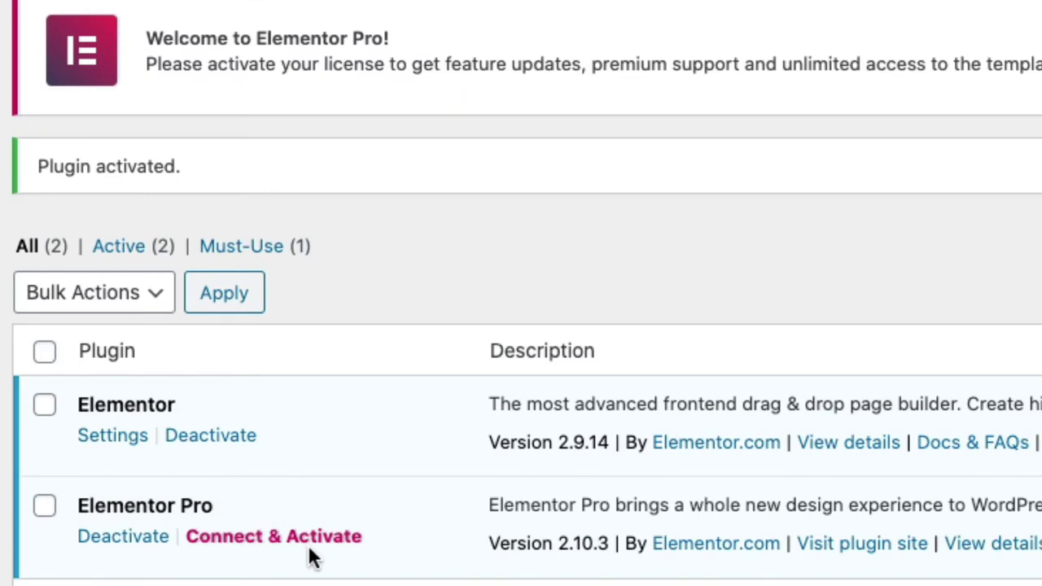
Step: Connect and activate the Elementor Pro licence, checking its status reads Active
{"action": "left_click", "coordinate": [315, 543]}
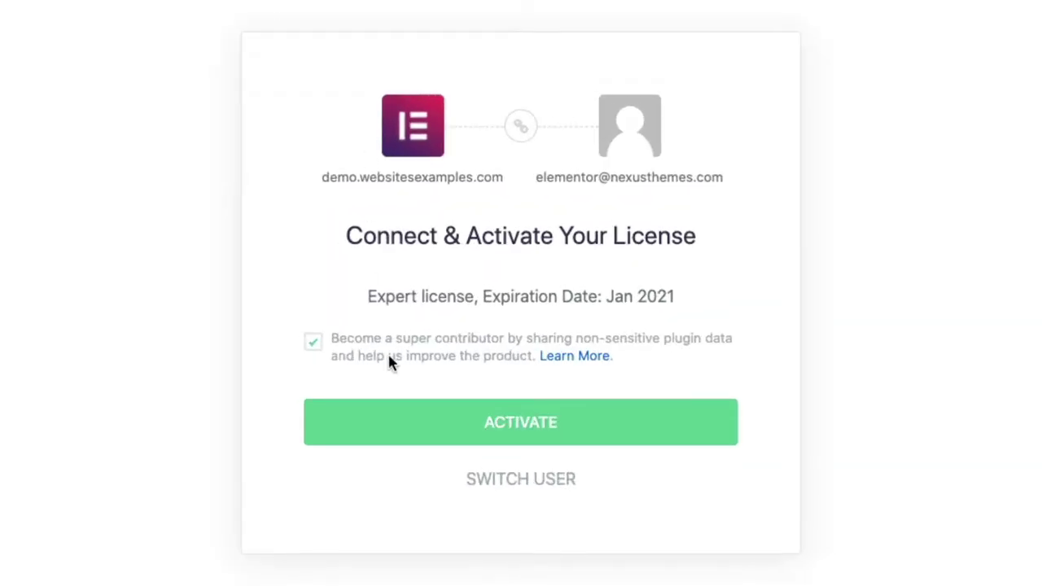
{"action": "left_click", "coordinate": [538, 425]}
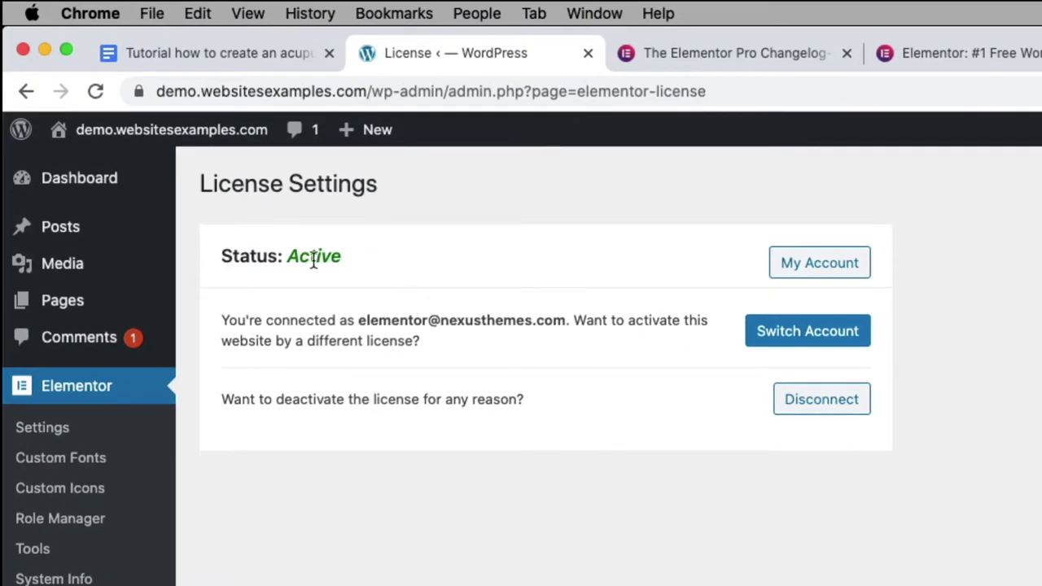
{"action": "triple_click", "coordinate": [312, 253]}
{"action": "left_click", "coordinate": [329, 276]}
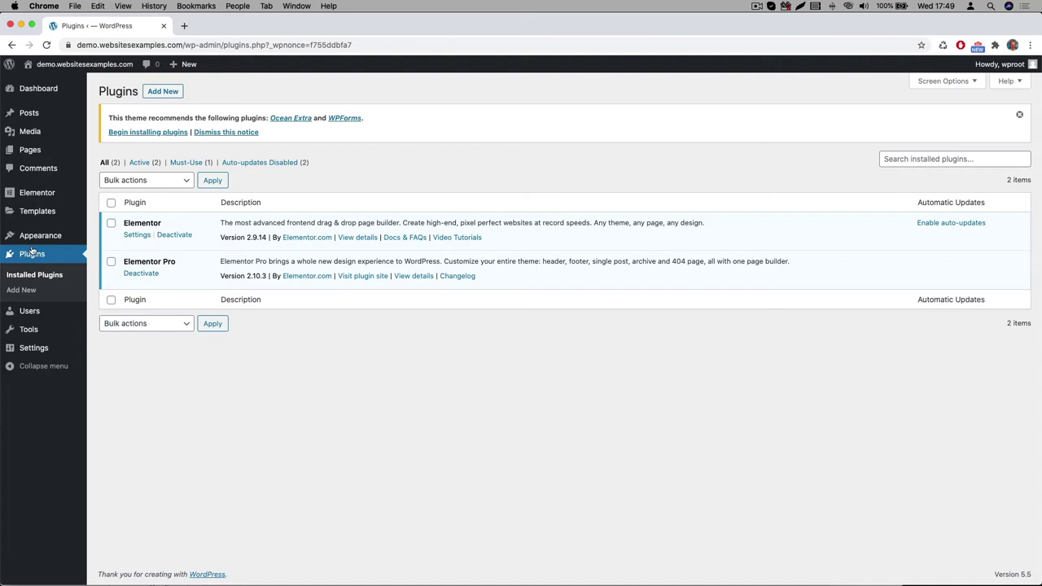
Step: Search Add Plugins for all in one wp migration, then install and activate it
{"action": "left_click", "coordinate": [31, 292]}
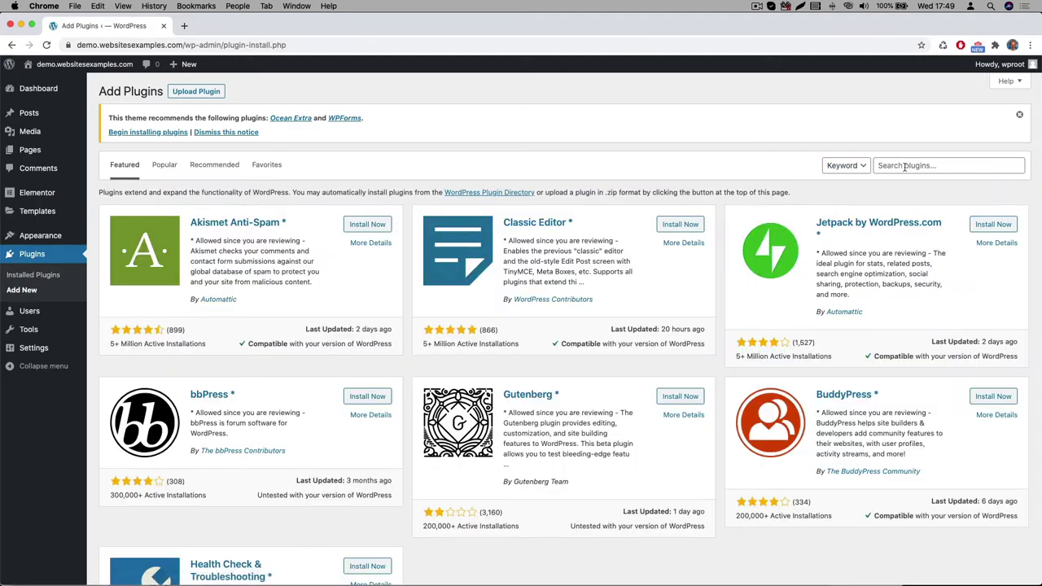
{"action": "left_click", "coordinate": [908, 166]}
{"action": "type", "text": "all in one"}
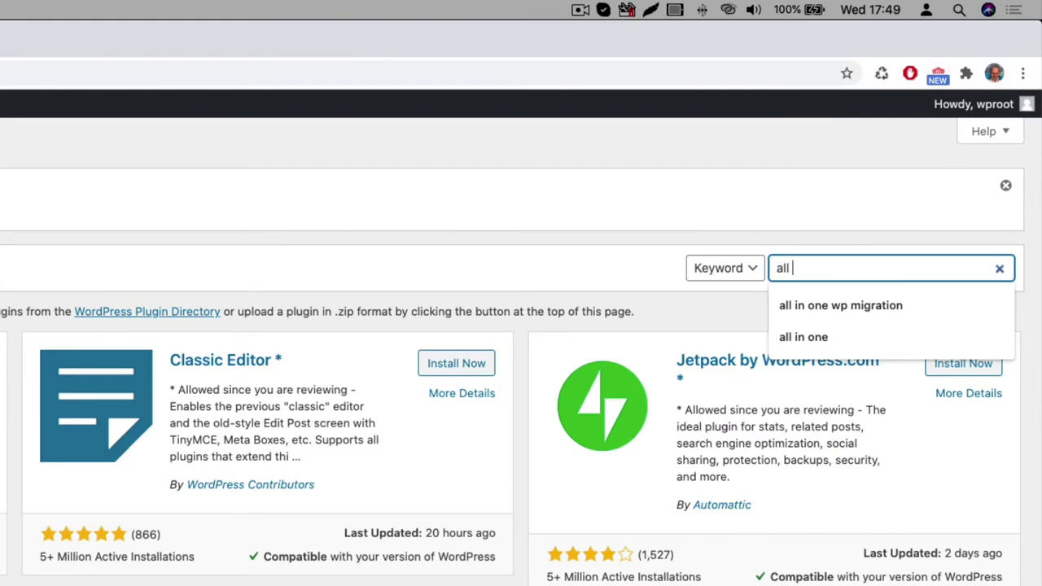
{"action": "key", "text": "Down"}
{"action": "key", "text": "Return"}
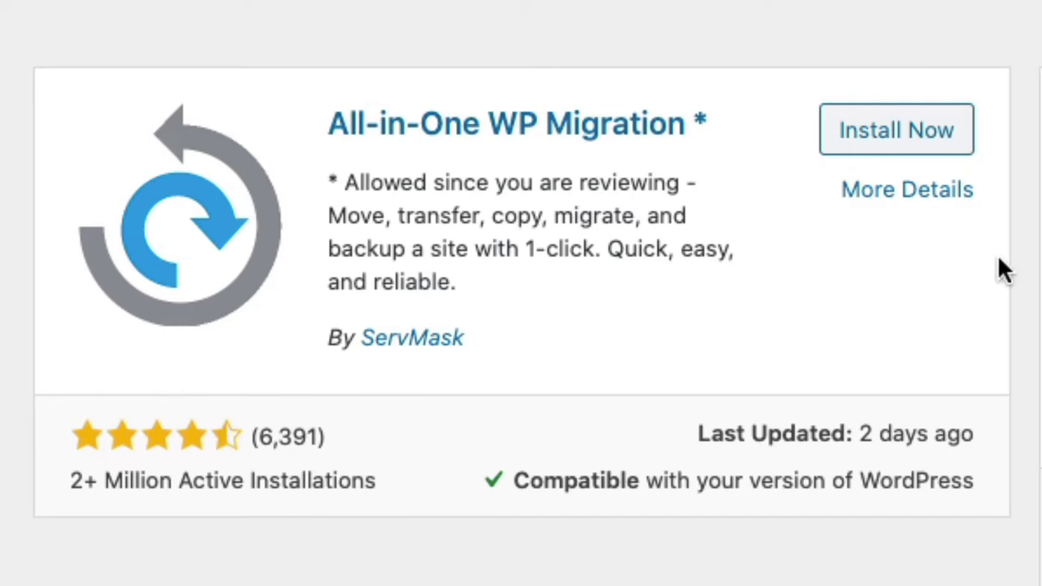
{"action": "left_click", "coordinate": [874, 130]}
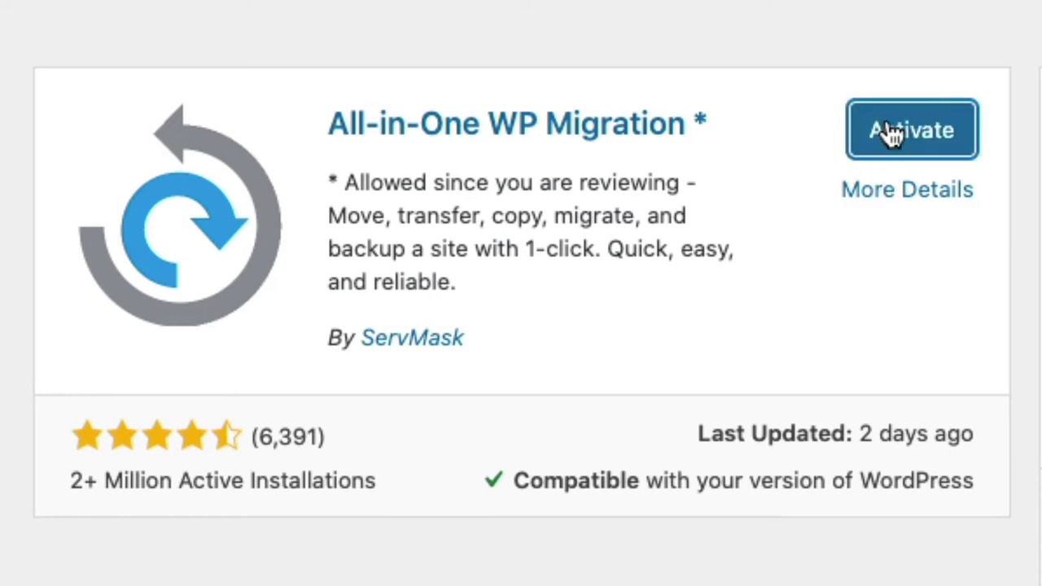
{"action": "left_click", "coordinate": [892, 135]}
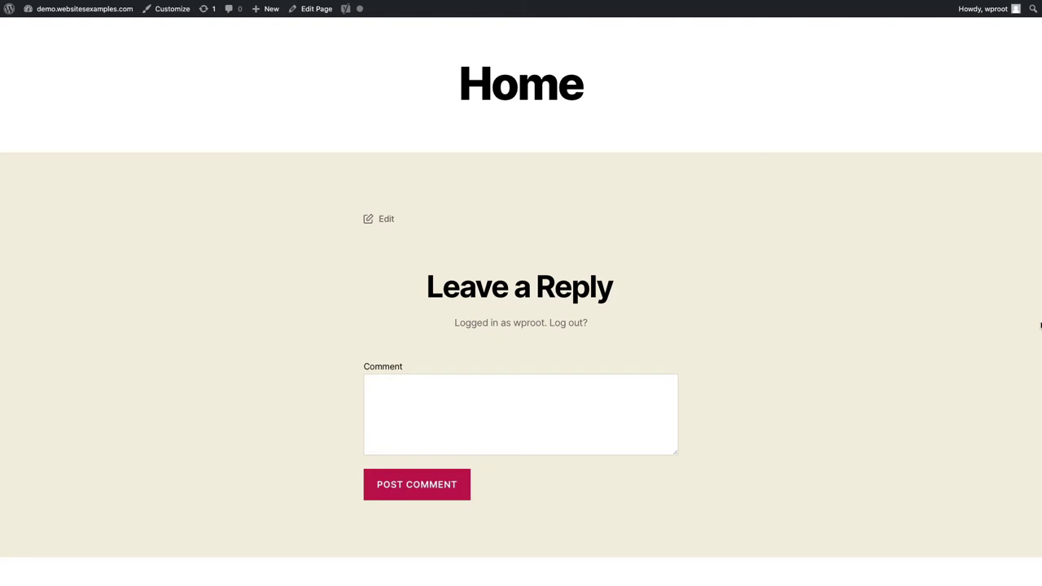
Step: Scroll down the Home page past the comment form to the Recent Posts, Archives, Categories and Meta widgets
{"action": "scroll", "coordinate": [1040, 325], "scroll_direction": "down", "scroll_amount": 1}
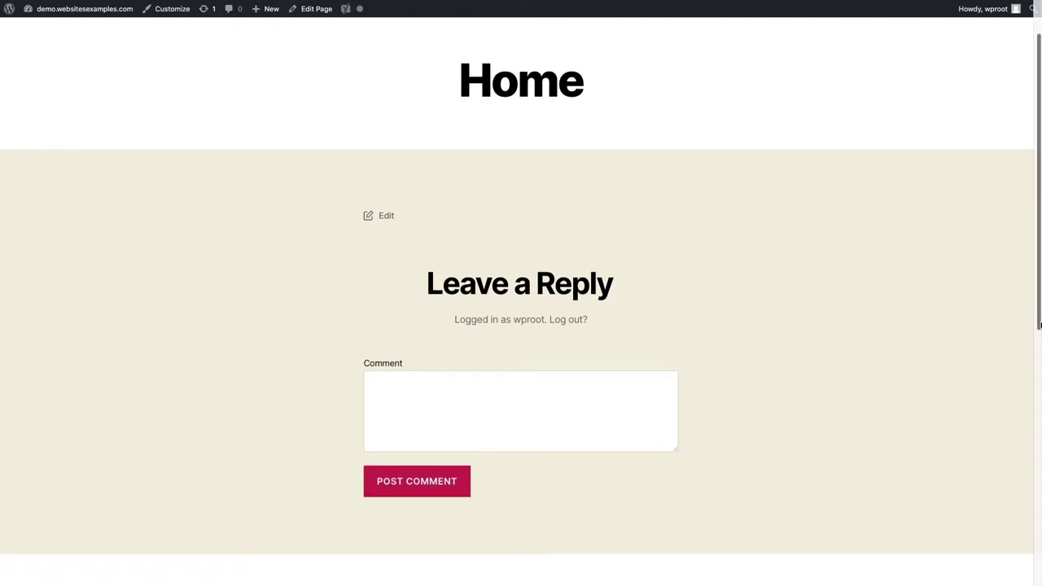
{"action": "scroll", "coordinate": [1041, 326], "scroll_direction": "down", "scroll_amount": 1}
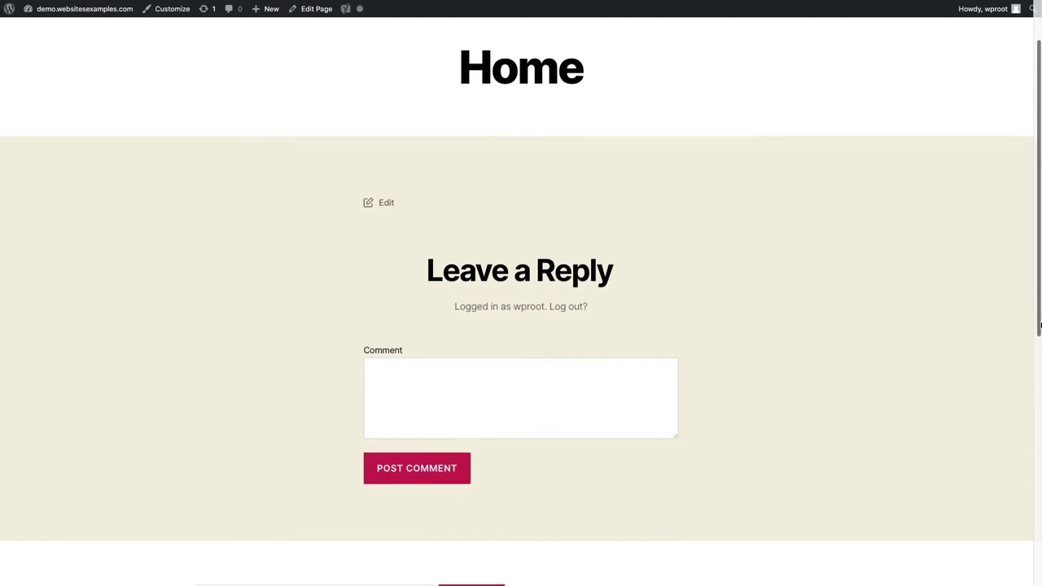
{"action": "scroll", "coordinate": [1041, 326], "scroll_direction": "down", "scroll_amount": 2}
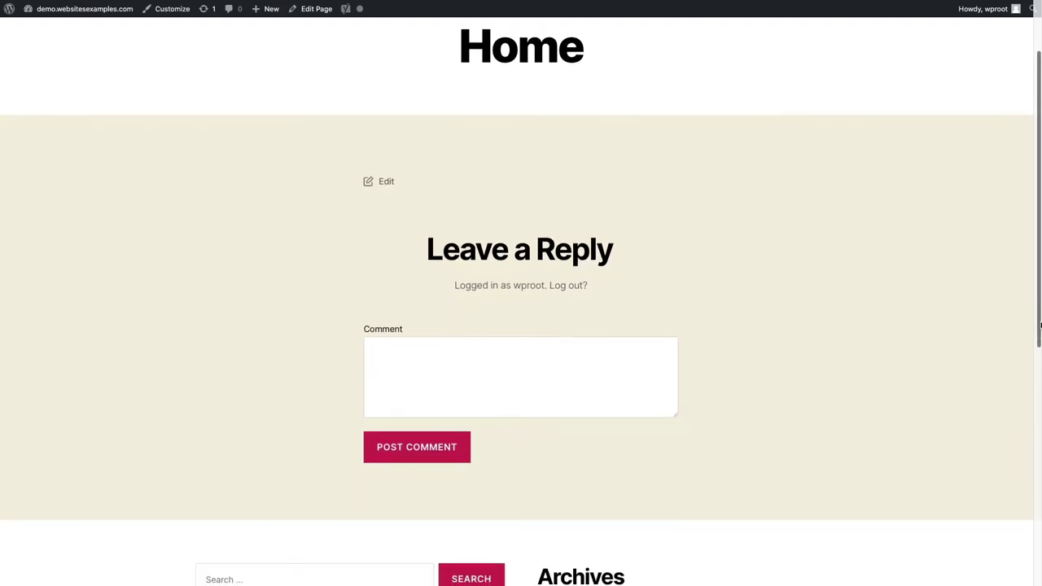
{"action": "scroll", "coordinate": [1041, 326], "scroll_direction": "down", "scroll_amount": 3}
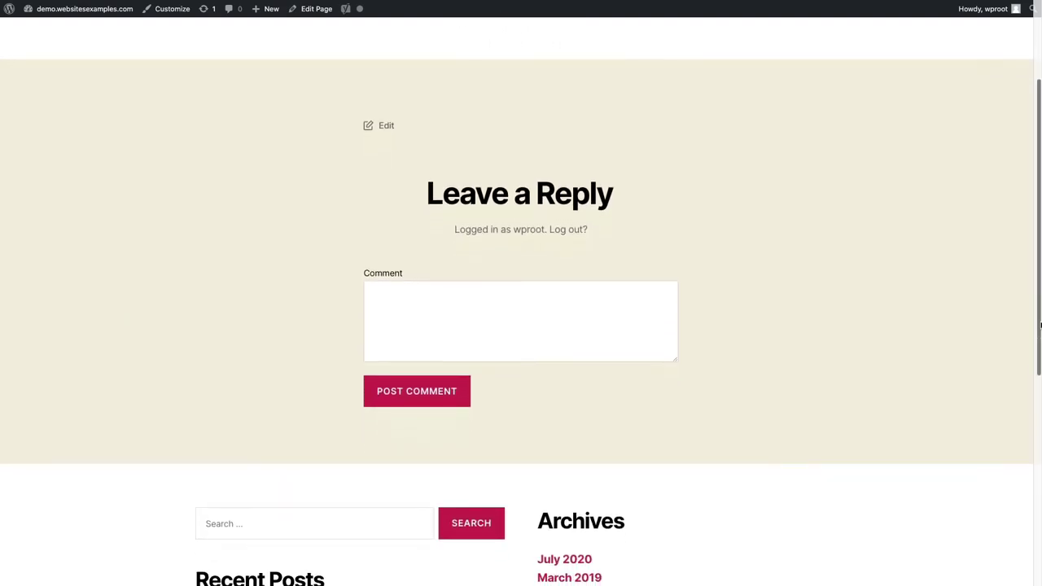
{"action": "scroll", "coordinate": [1041, 326], "scroll_direction": "down", "scroll_amount": 2}
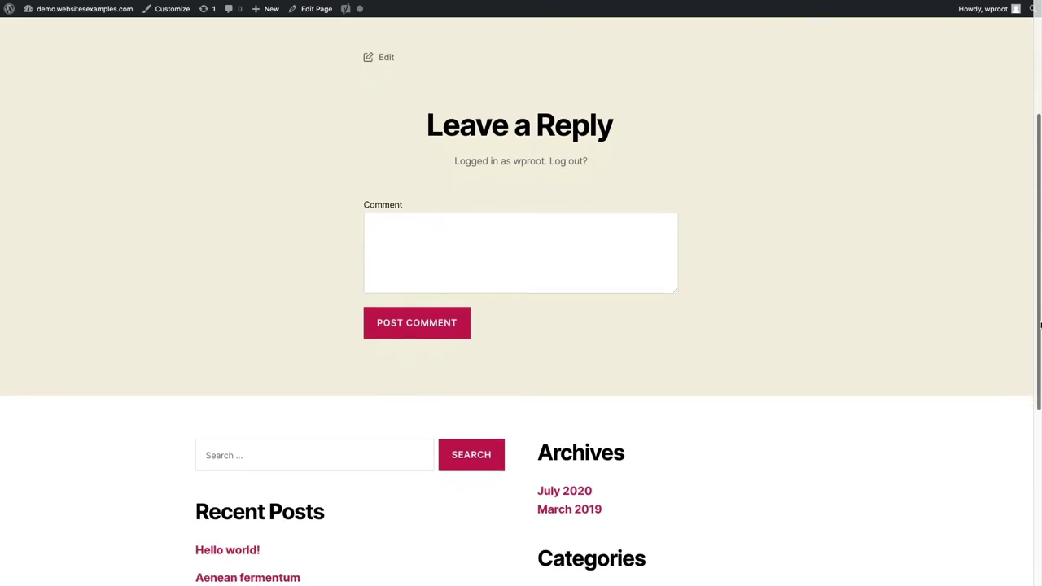
{"action": "scroll", "coordinate": [1040, 326], "scroll_direction": "down", "scroll_amount": 1}
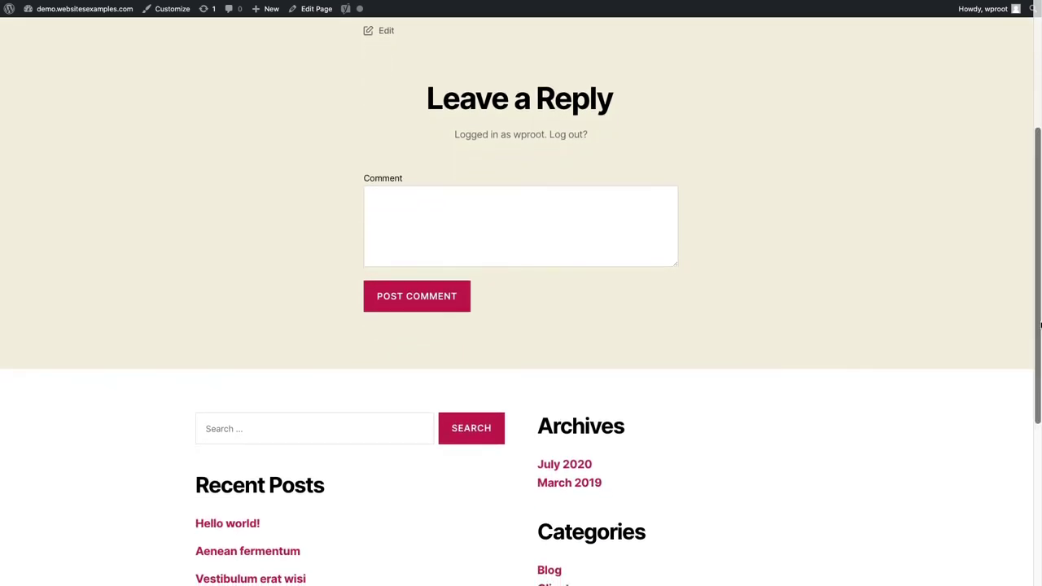
{"action": "scroll", "coordinate": [1041, 325], "scroll_direction": "down", "scroll_amount": 3}
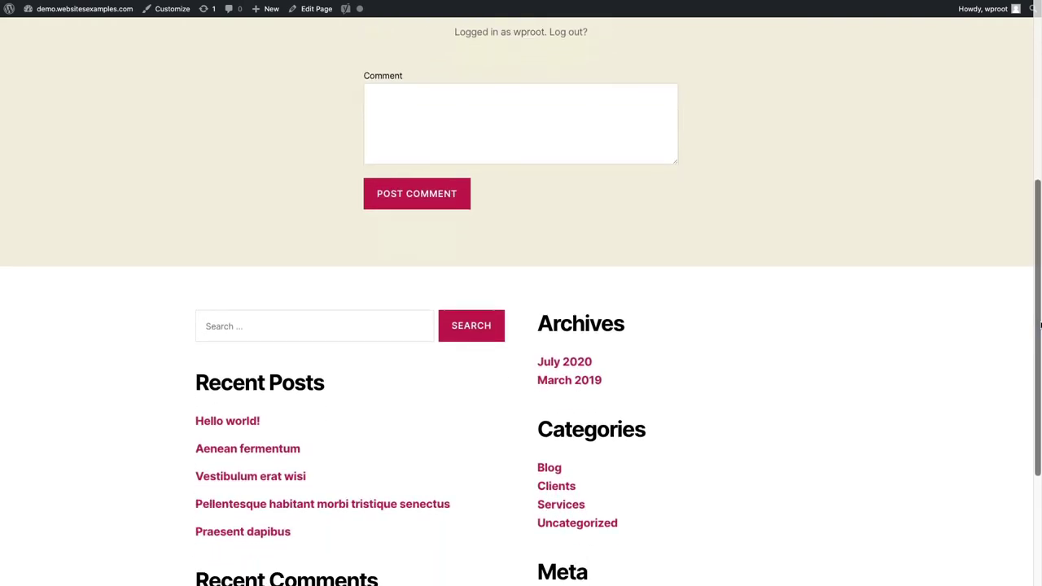
{"action": "scroll", "coordinate": [1041, 326], "scroll_direction": "down", "scroll_amount": 2}
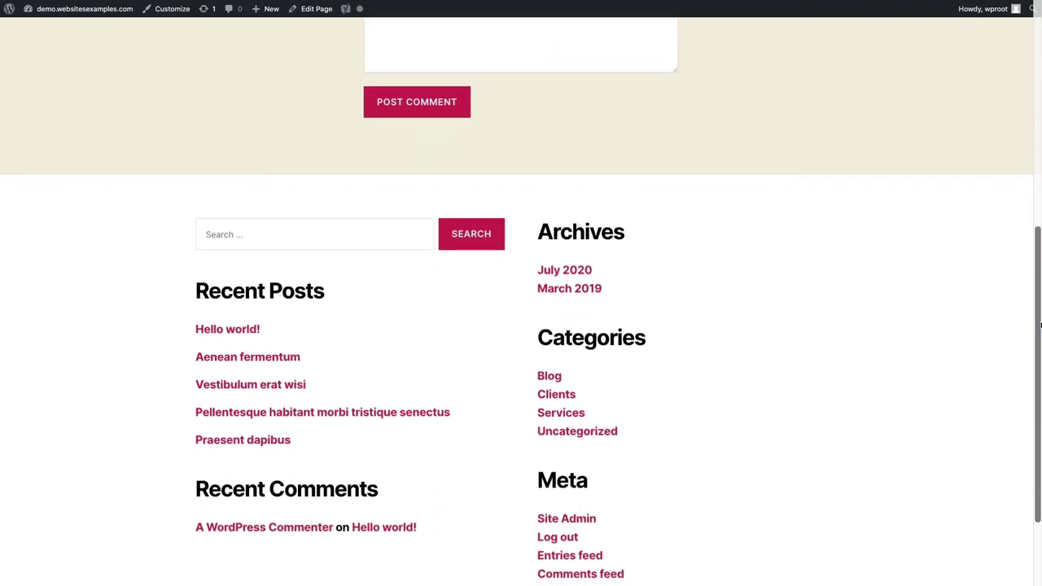
{"action": "scroll", "coordinate": [1041, 326], "scroll_direction": "down", "scroll_amount": 1}
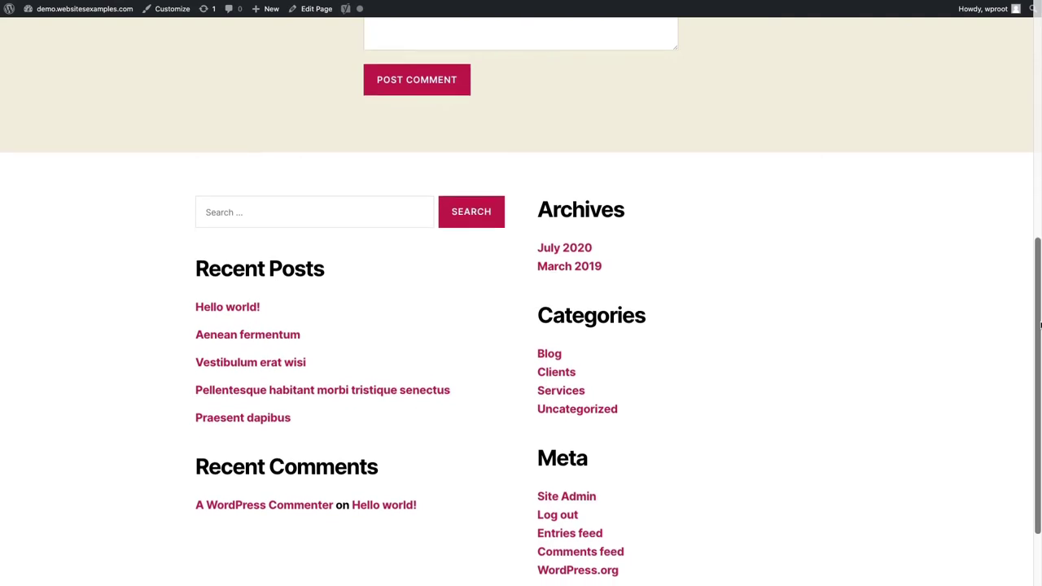
{"action": "scroll", "coordinate": [1040, 326], "scroll_direction": "down", "scroll_amount": 3}
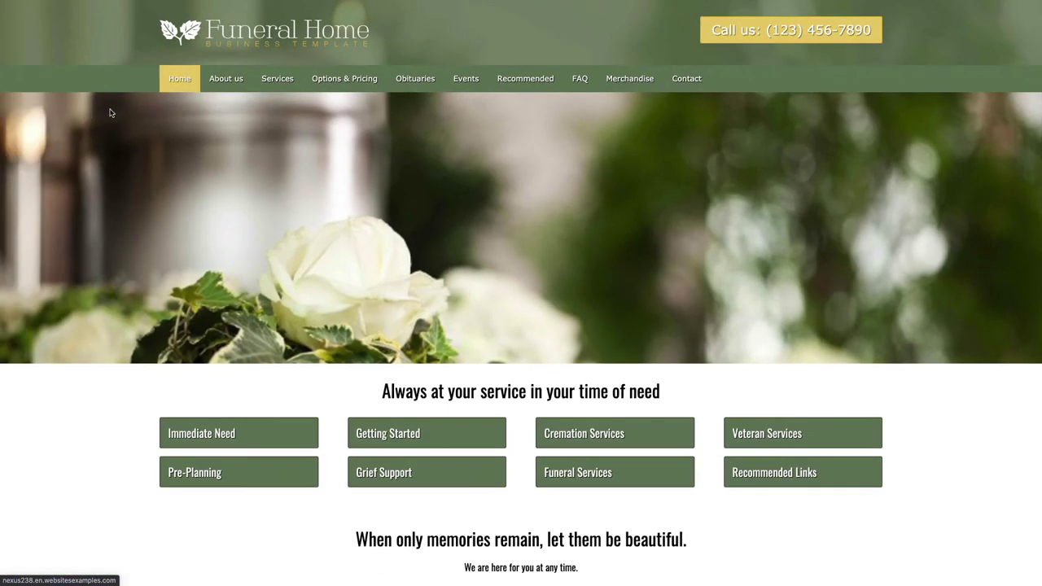
{"action": "mouse_move", "coordinate": [220, 78]}
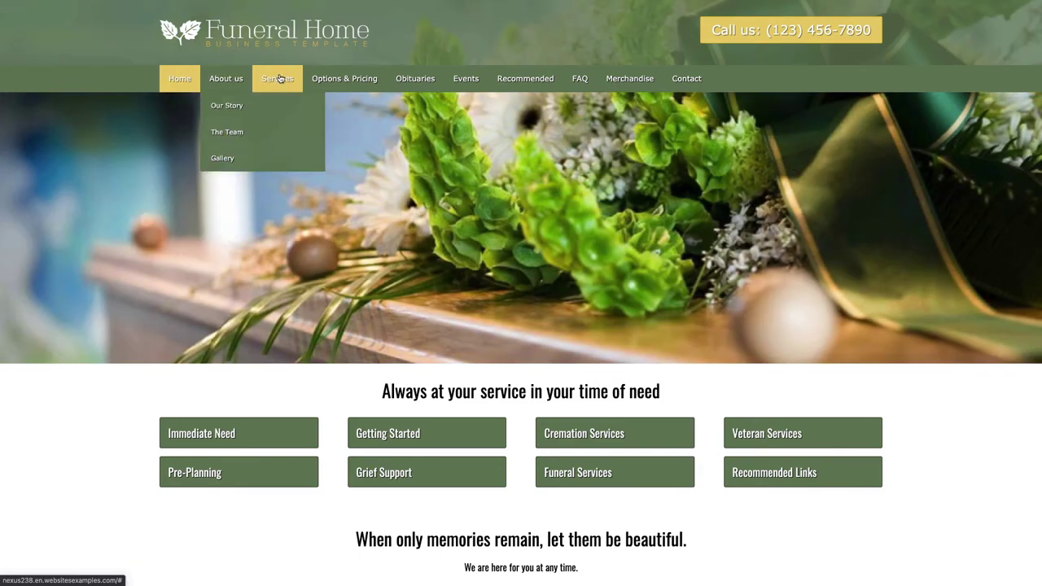
{"action": "mouse_move", "coordinate": [283, 76]}
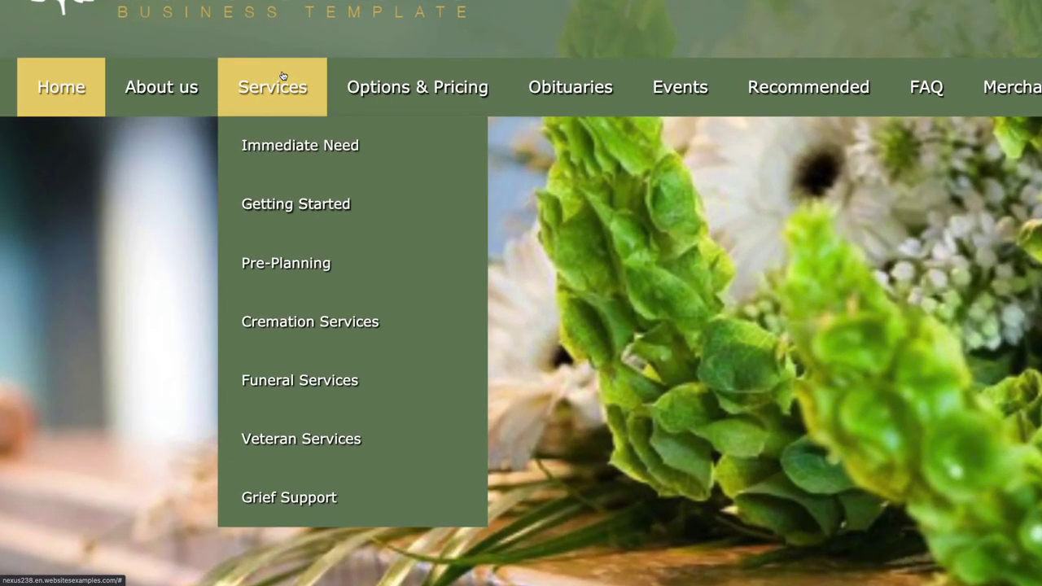
{"action": "scroll", "coordinate": [282, 76], "scroll_direction": "up", "scroll_amount": 1}
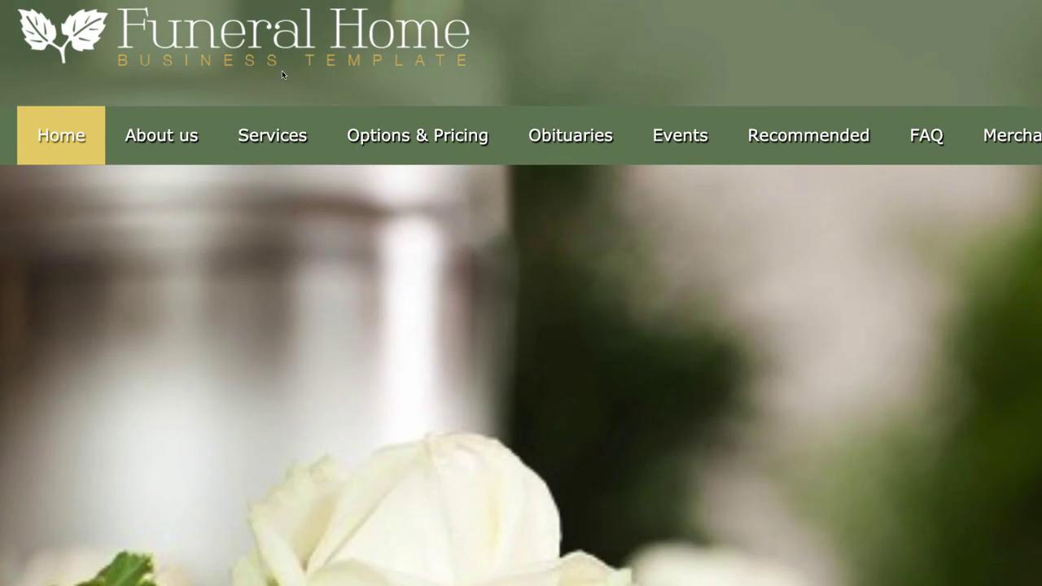
{"action": "mouse_move", "coordinate": [264, 158]}
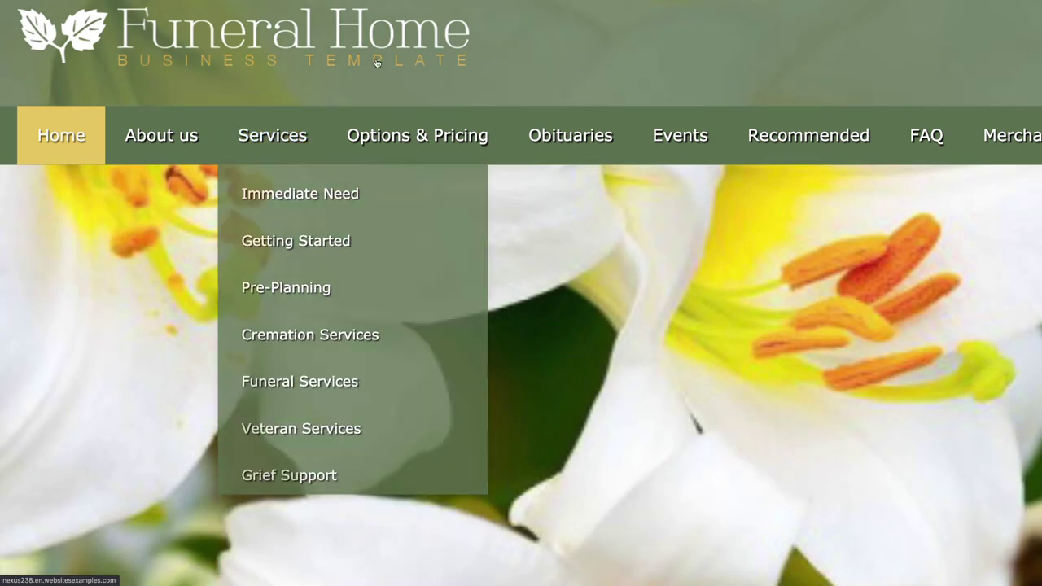
{"action": "mouse_move", "coordinate": [398, 141]}
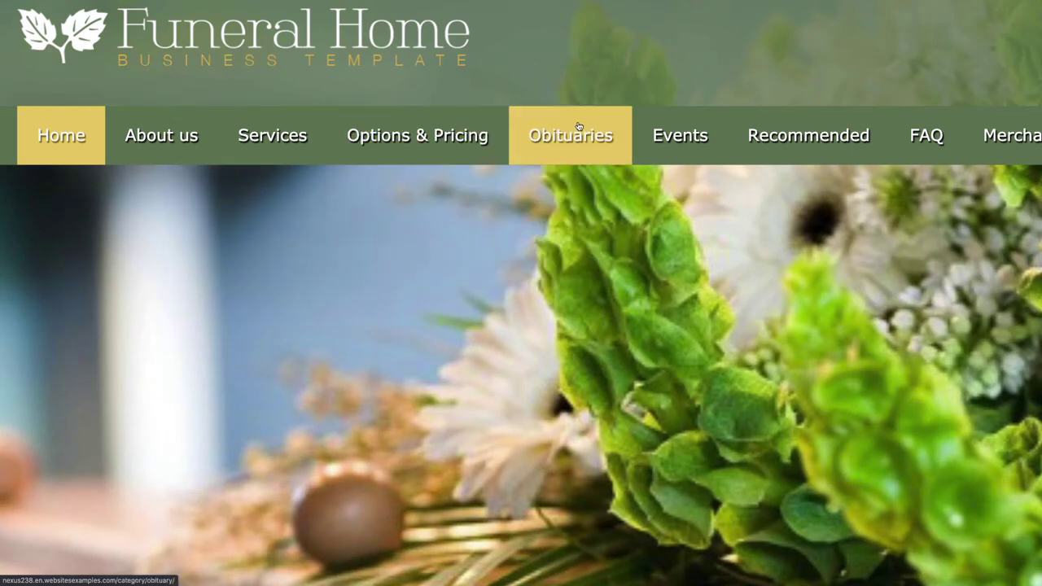
{"action": "scroll", "coordinate": [548, 142], "scroll_direction": "right", "scroll_amount": 5}
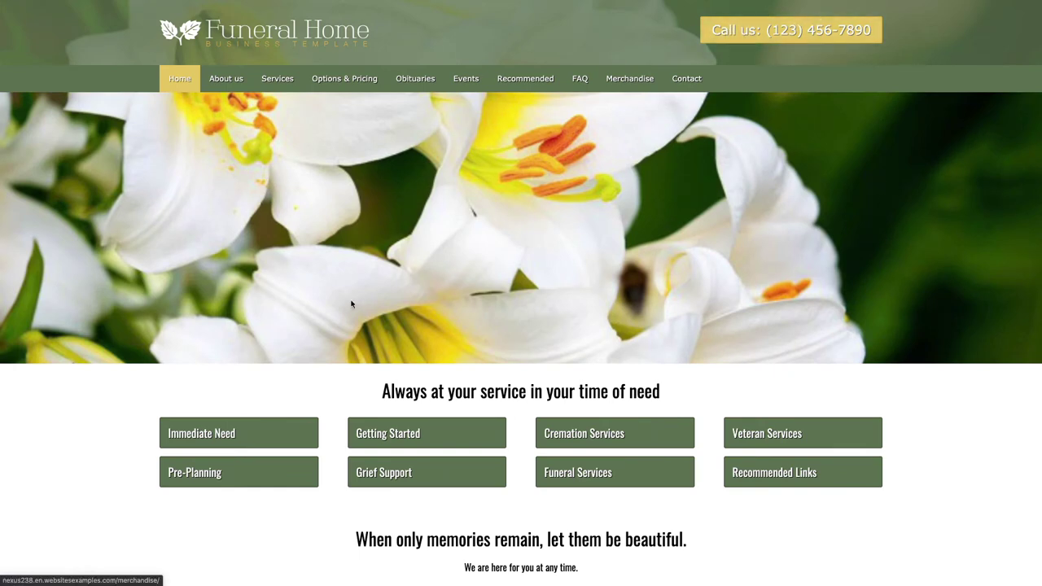
{"action": "scroll", "coordinate": [344, 353], "scroll_direction": "down", "scroll_amount": 3}
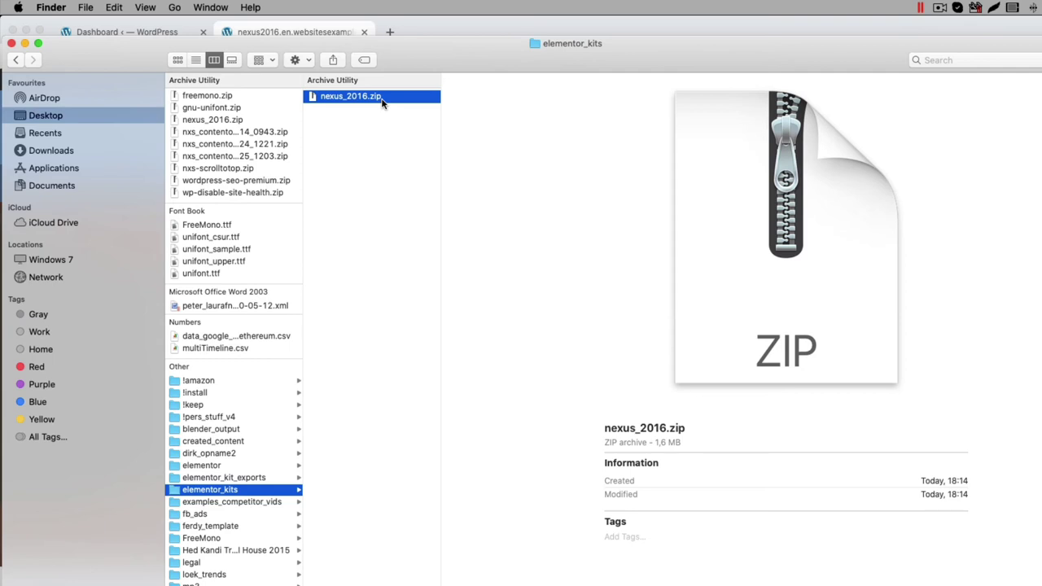
Step: Unzip nexus_2016.zip in Finder and select the 2016.wpress file inside the nexus_2016 folder
{"action": "double_click", "coordinate": [382, 98]}
{"action": "left_click", "coordinate": [514, 174]}
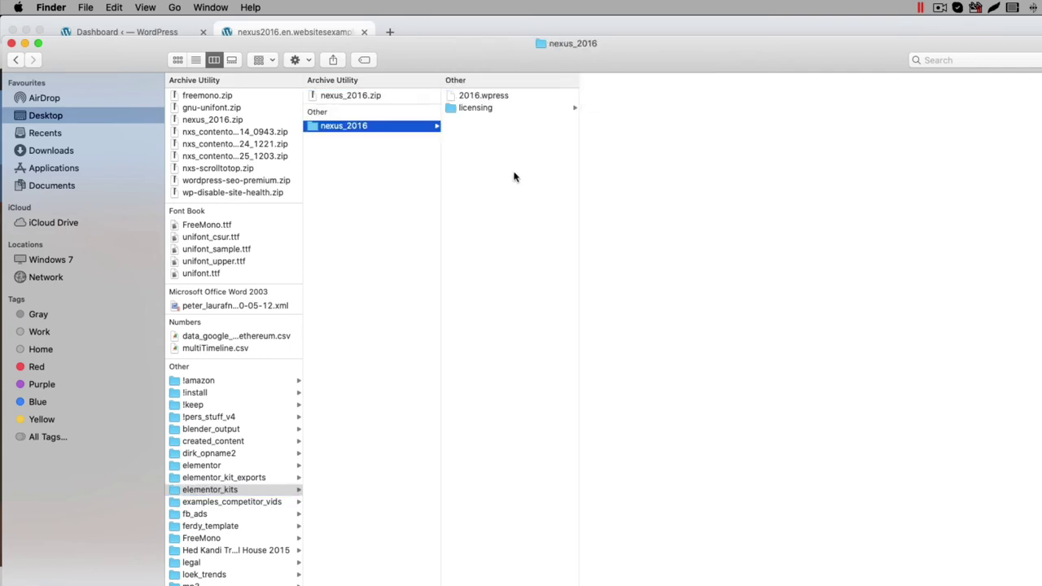
{"action": "left_click", "coordinate": [485, 97]}
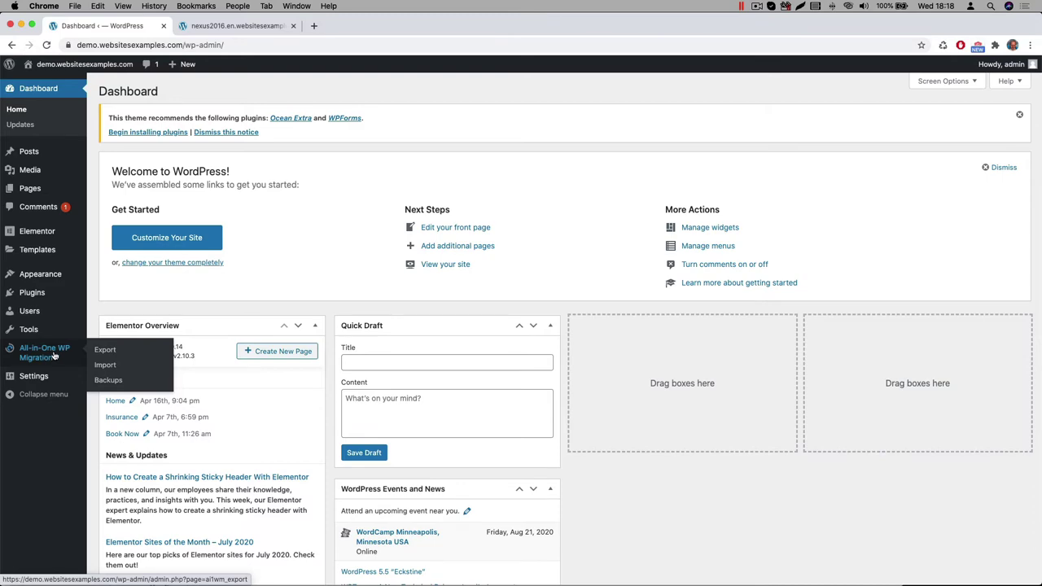
Step: Import nexus_2016/2016.wpress through All-in-One WP Migration's Import From File option
{"action": "left_click", "coordinate": [105, 365]}
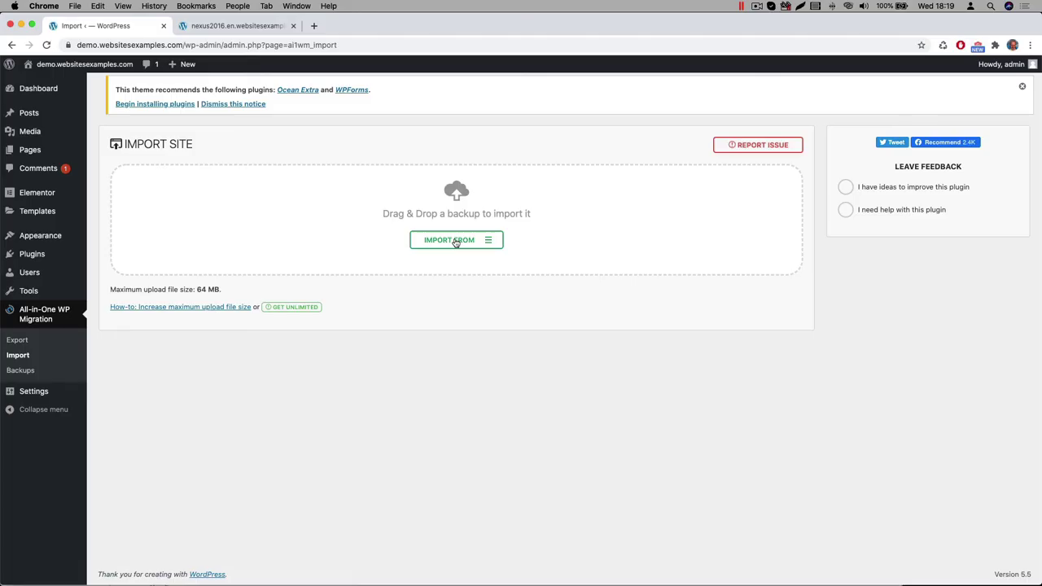
{"action": "left_click", "coordinate": [456, 241]}
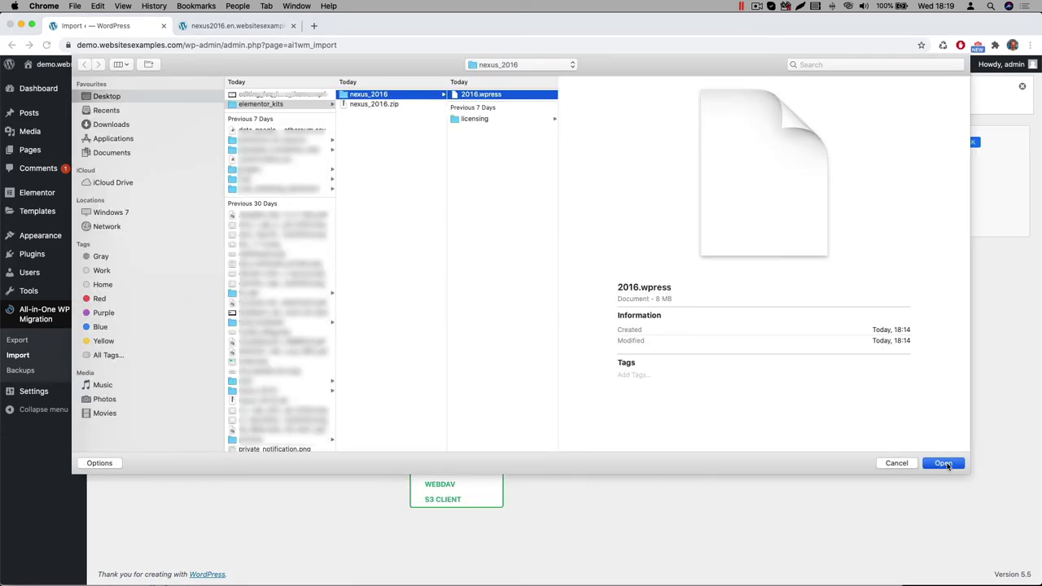
{"action": "left_click", "coordinate": [945, 463]}
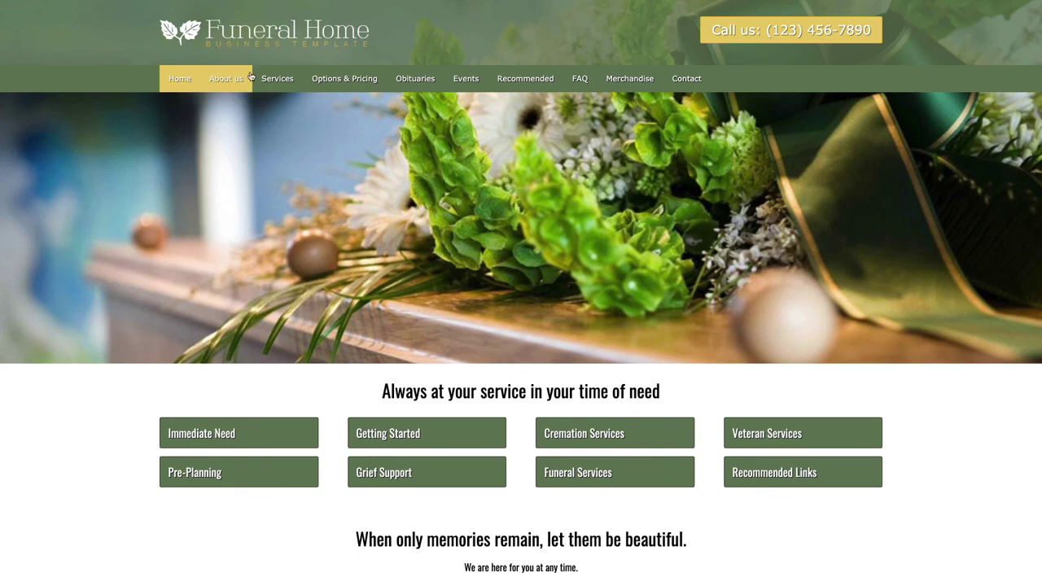
Step: Scroll through the imported Funeral Home front page, then log in with the admin password
{"action": "scroll", "coordinate": [242, 53], "scroll_direction": "up", "scroll_amount": 5}
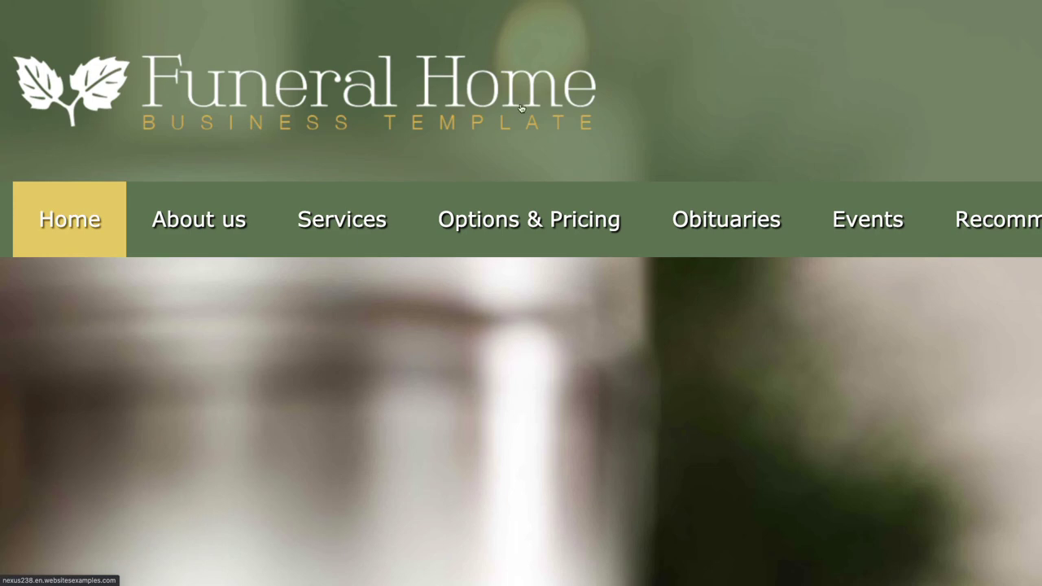
{"action": "scroll", "coordinate": [84, 115], "scroll_direction": "down", "scroll_amount": 5}
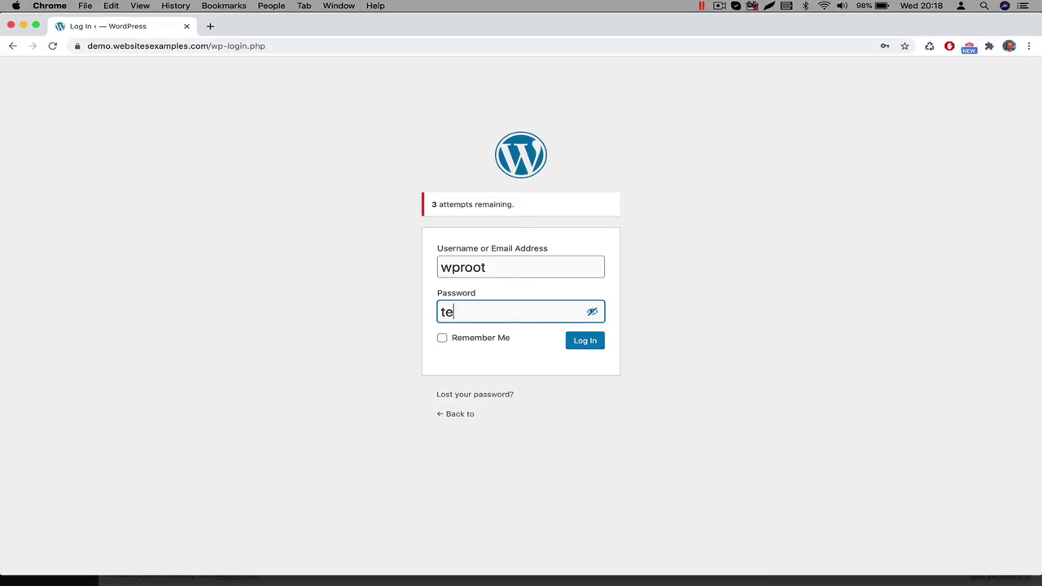
{"action": "type", "text": "mp1234"}
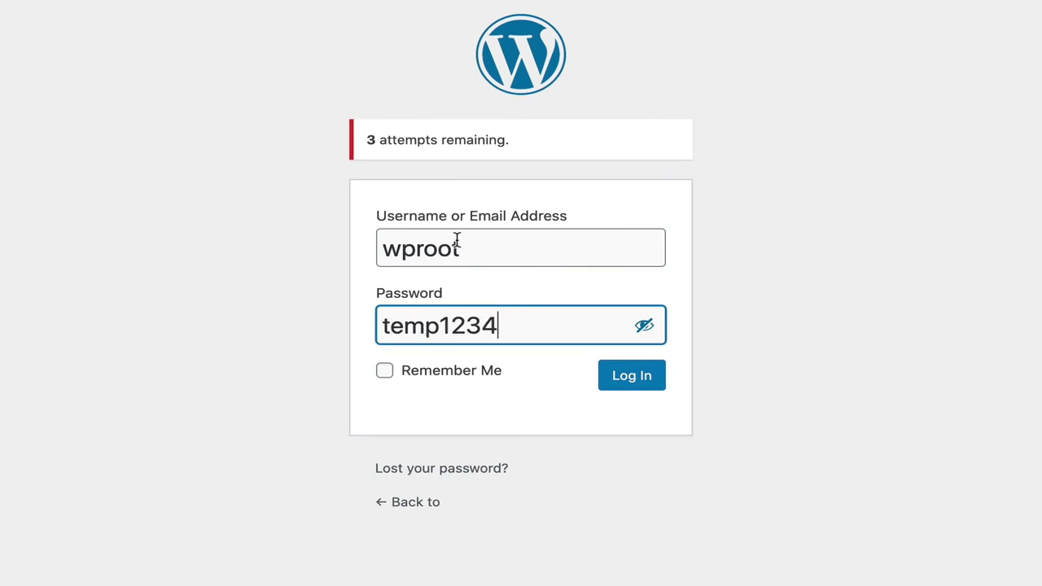
{"action": "left_click", "coordinate": [613, 377]}
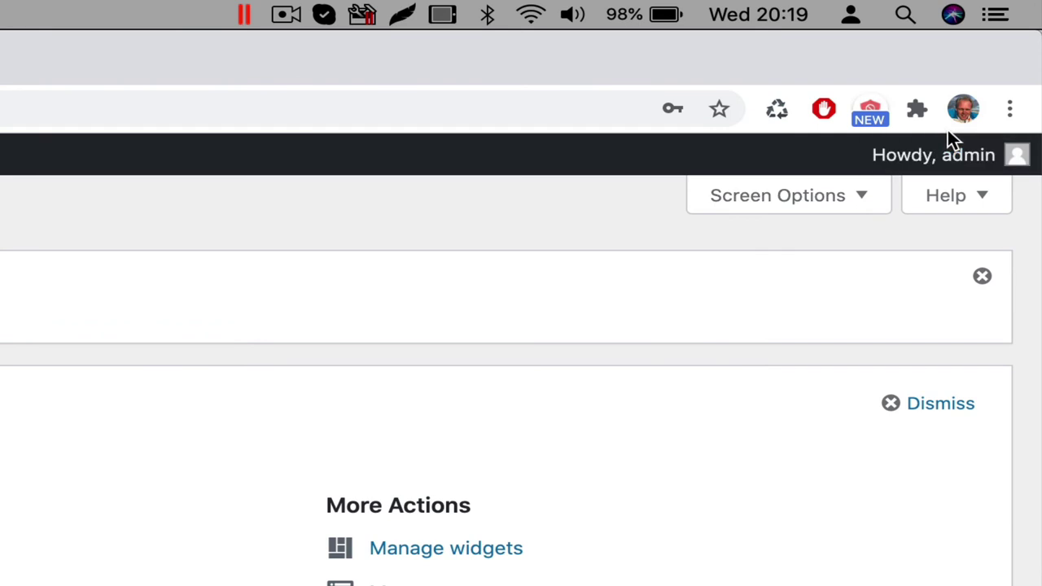
Step: In the admin's Edit Profile page, generate a new Strong password and select it
{"action": "mouse_move", "coordinate": [999, 66]}
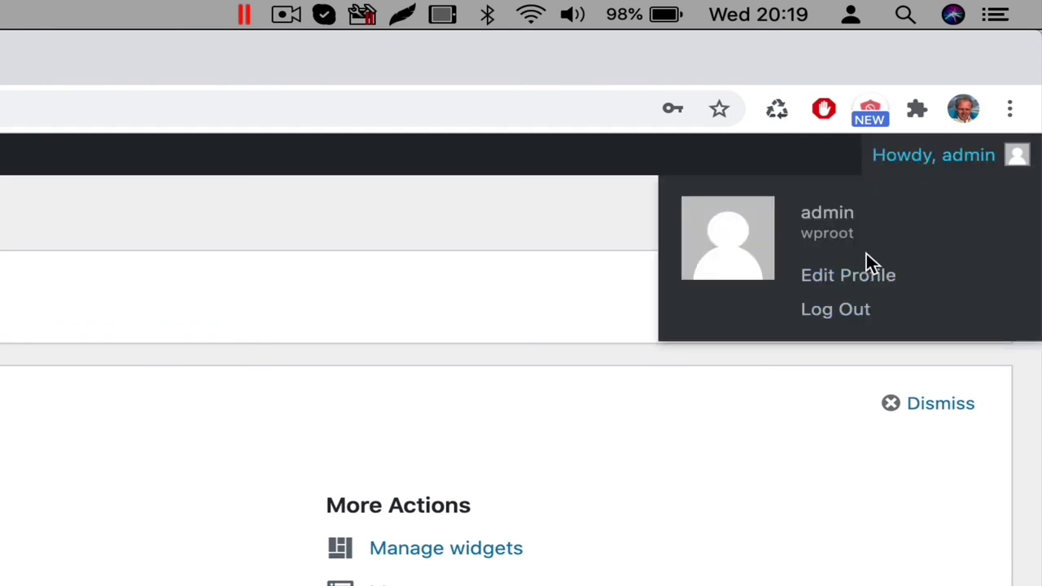
{"action": "left_click", "coordinate": [841, 281]}
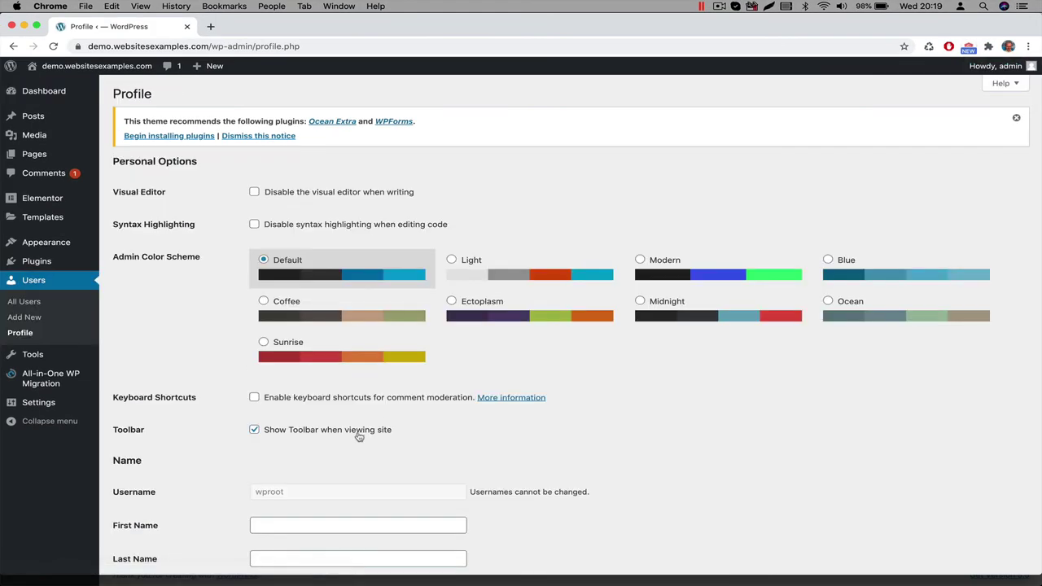
{"action": "scroll", "coordinate": [360, 437], "scroll_direction": "down", "scroll_amount": 5}
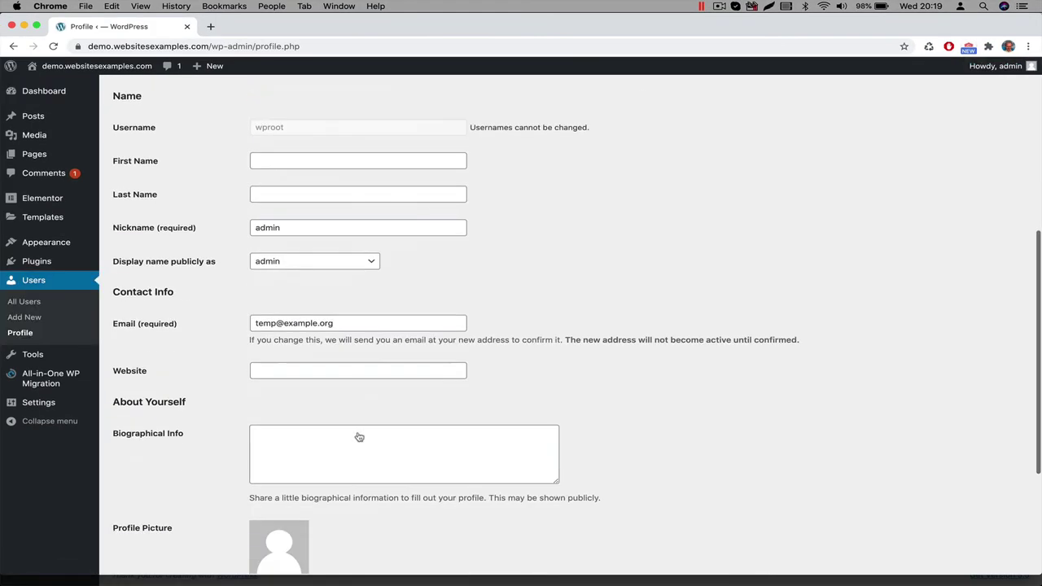
{"action": "scroll", "coordinate": [358, 433], "scroll_direction": "down", "scroll_amount": 3}
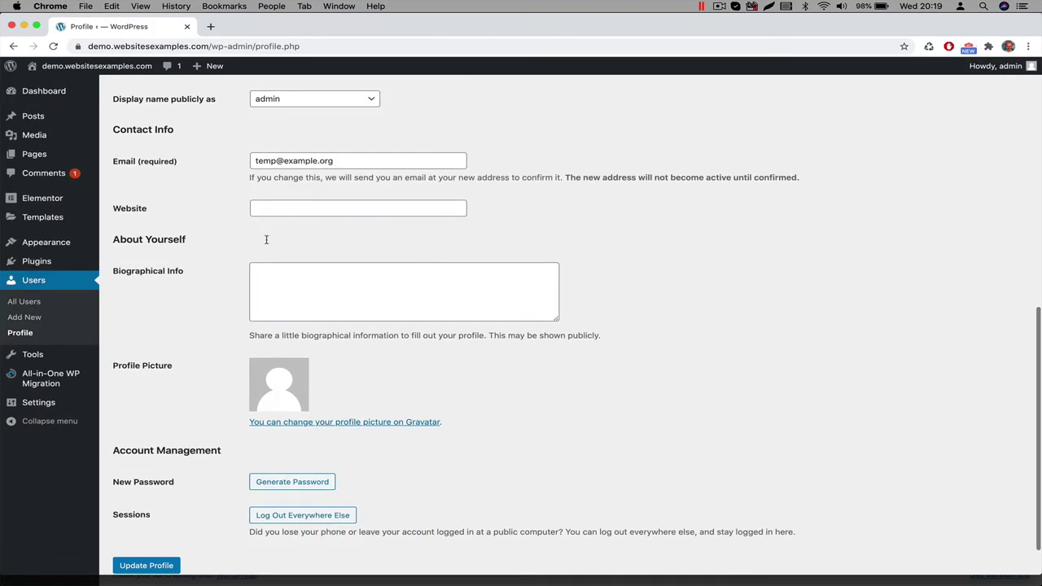
{"action": "left_click_drag", "start_coordinate": [346, 155], "coordinate": [181, 159]}
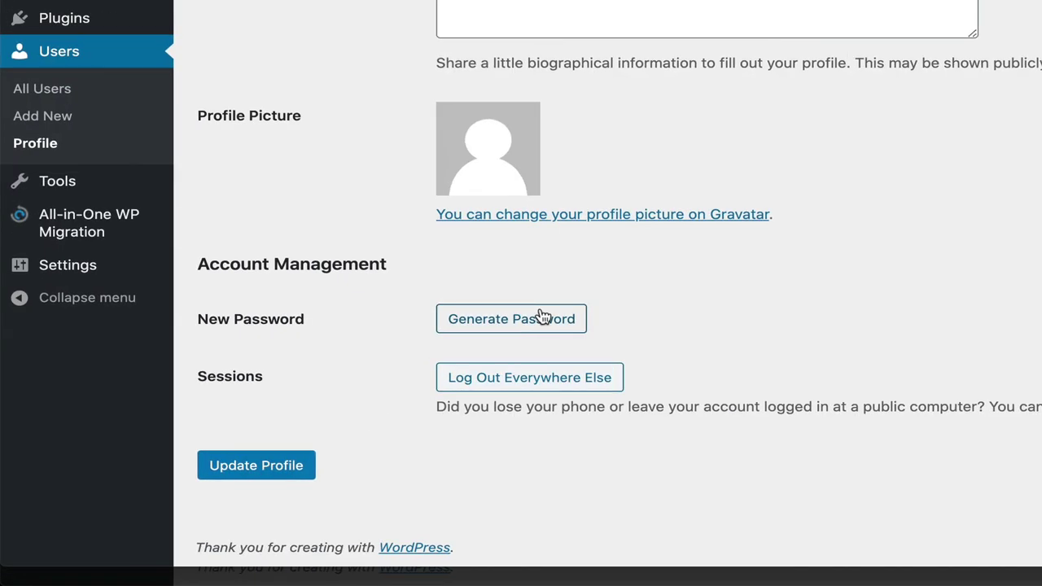
{"action": "left_click", "coordinate": [558, 319]}
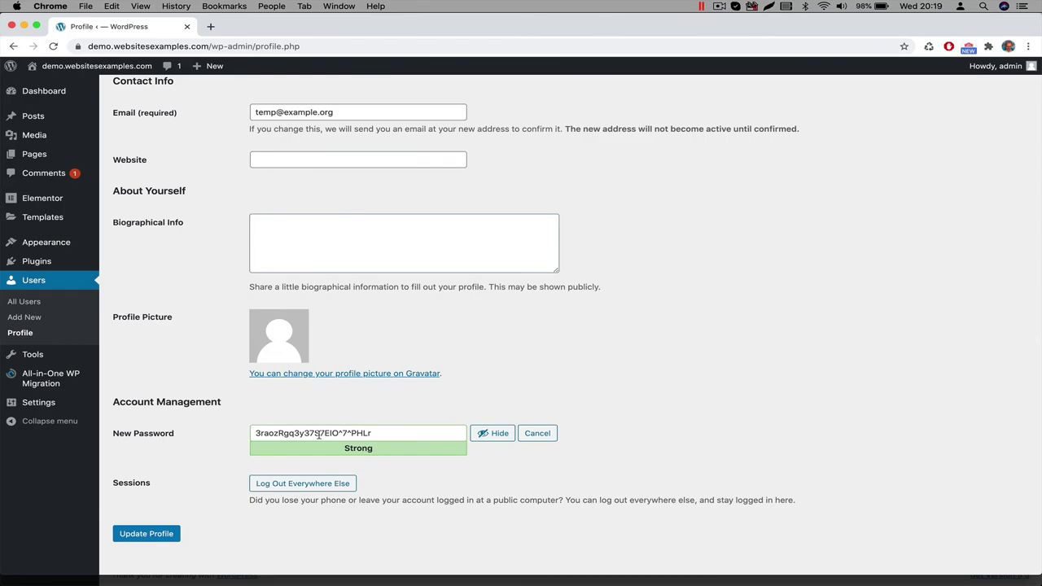
{"action": "triple_click", "coordinate": [319, 436]}
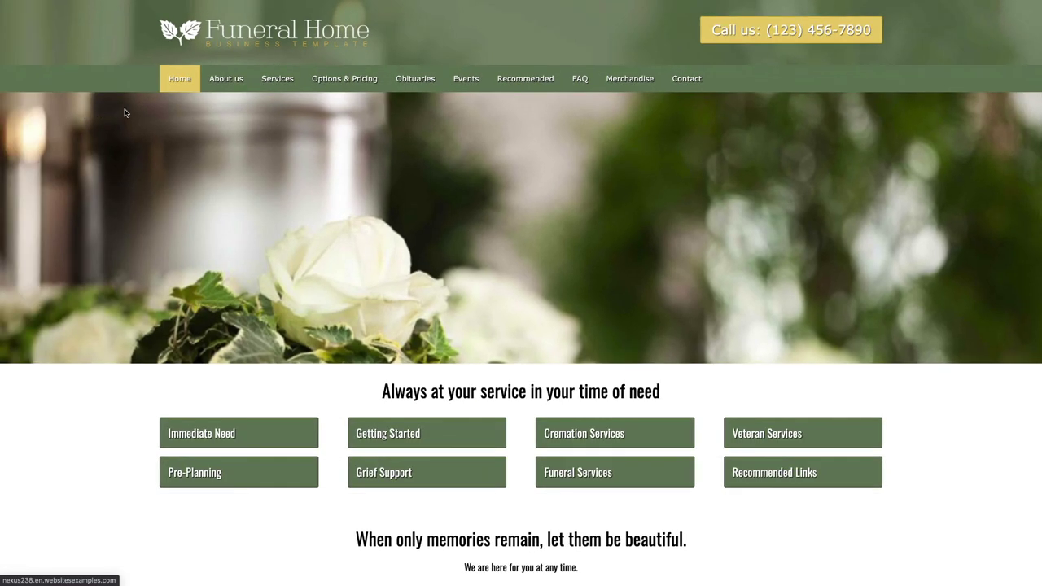
Step: Show the demo site's About us menu with Our Story, The Team and Gallery
{"action": "mouse_move", "coordinate": [224, 77]}
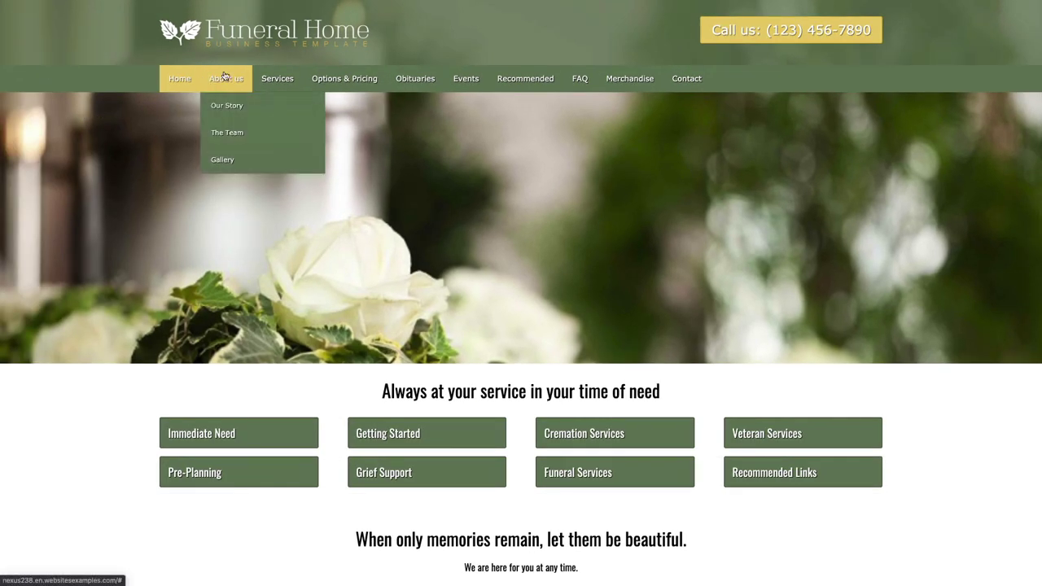